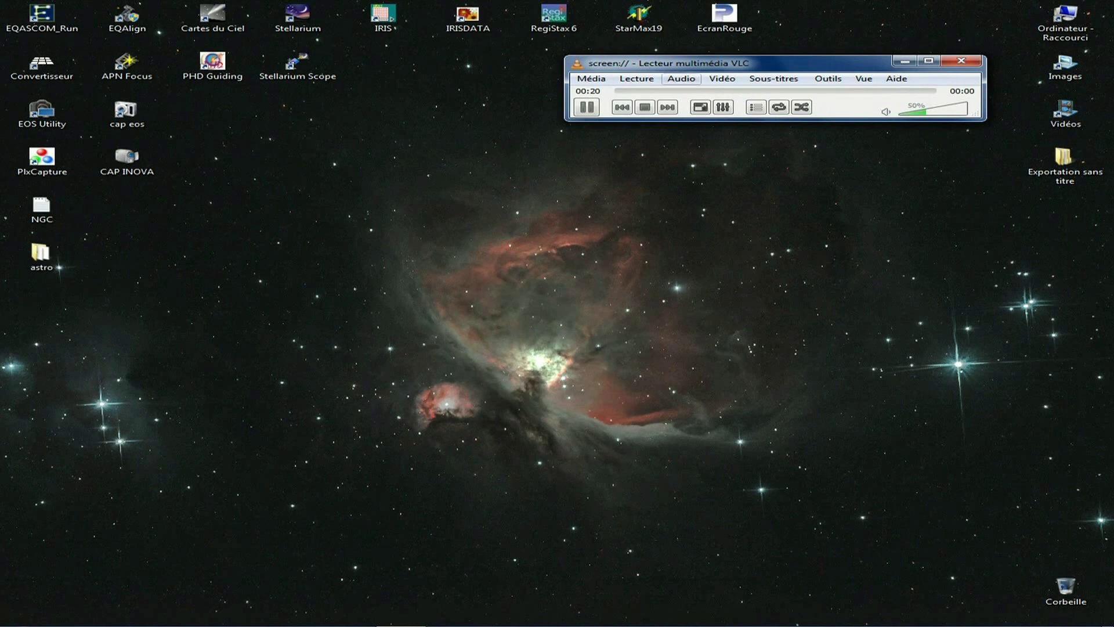
- Minimize the VLC media player and launch EQAlign from the desktop
{"action": "left_click", "coordinate": [904, 60]}
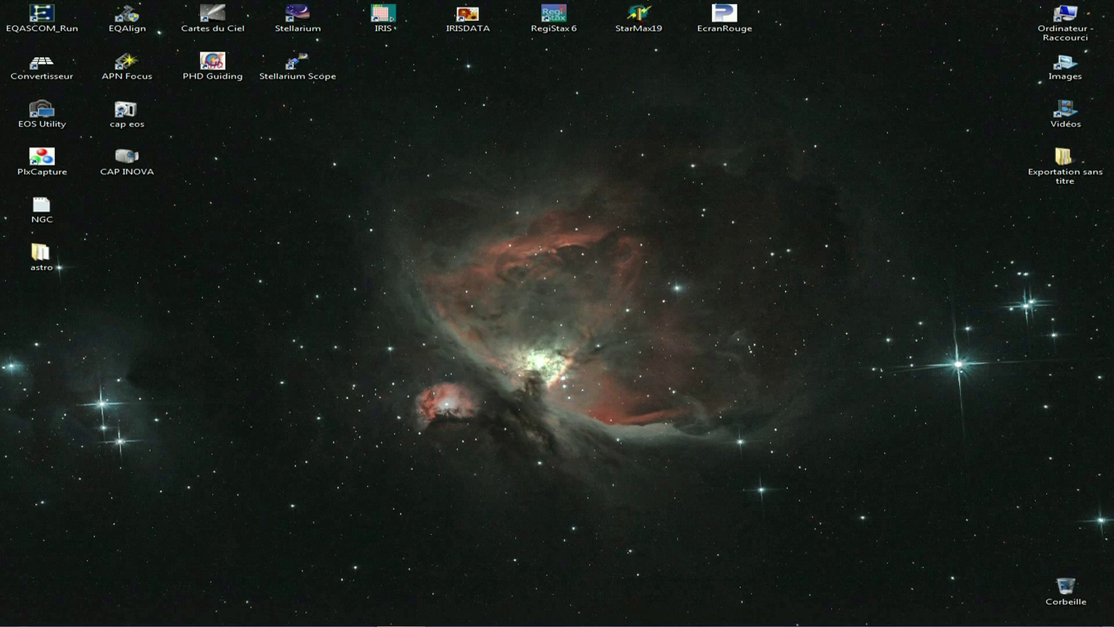
{"action": "left_click", "coordinate": [127, 18]}
{"action": "left_click", "coordinate": [127, 18]}
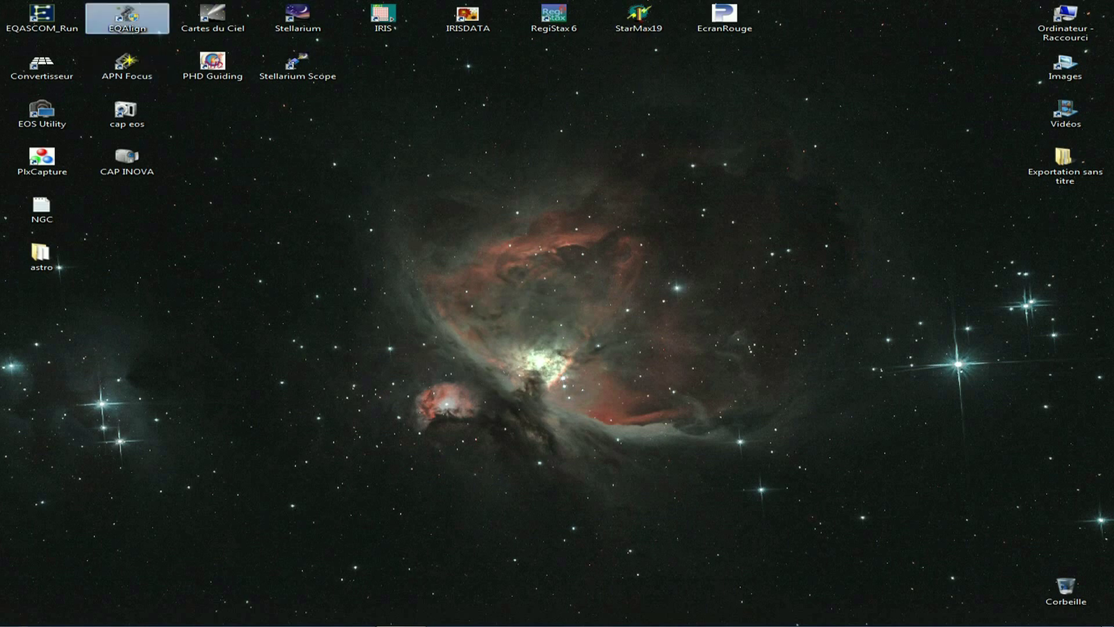
{"action": "key", "text": "Return"}
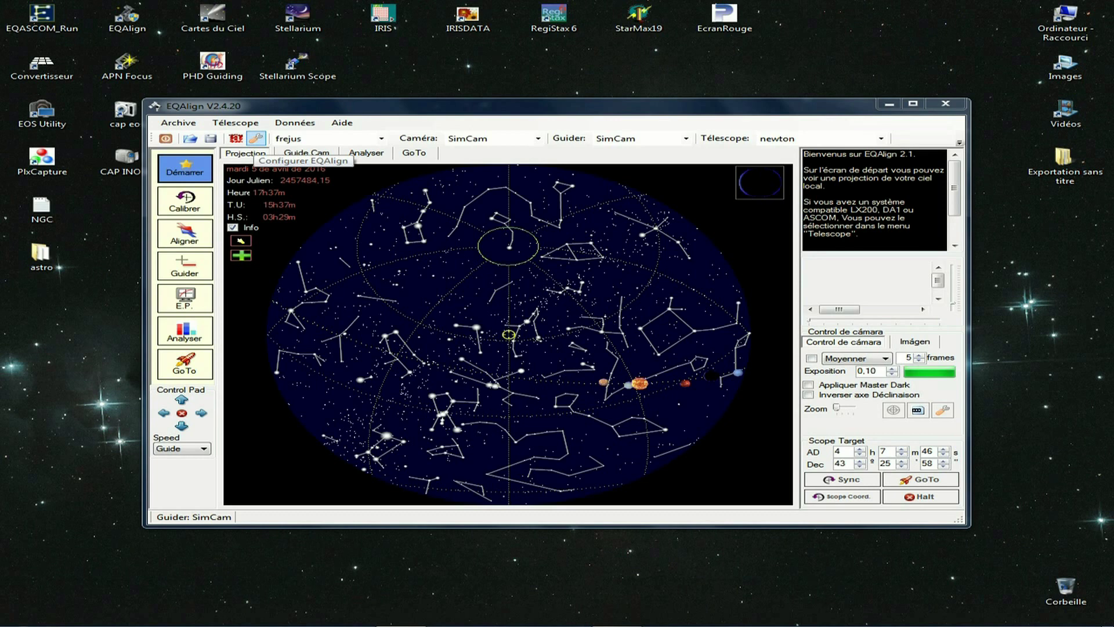
- Start the EQAlign configuration wizard, select Français as the language and continue to the observatory configuration
{"action": "left_click", "coordinate": [256, 139]}
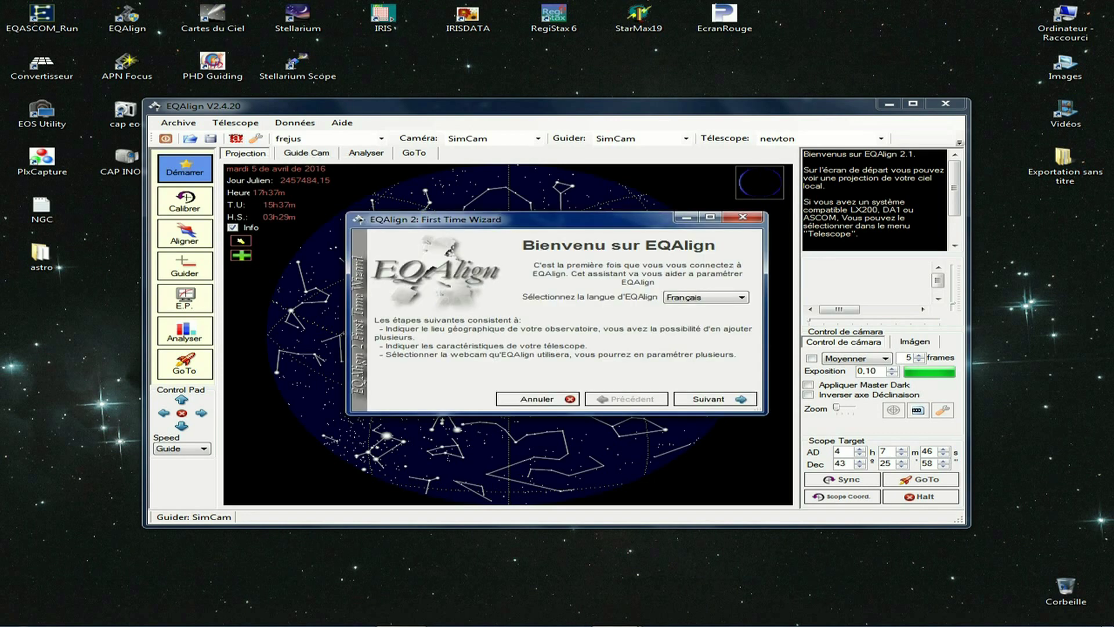
{"action": "left_click", "coordinate": [705, 297]}
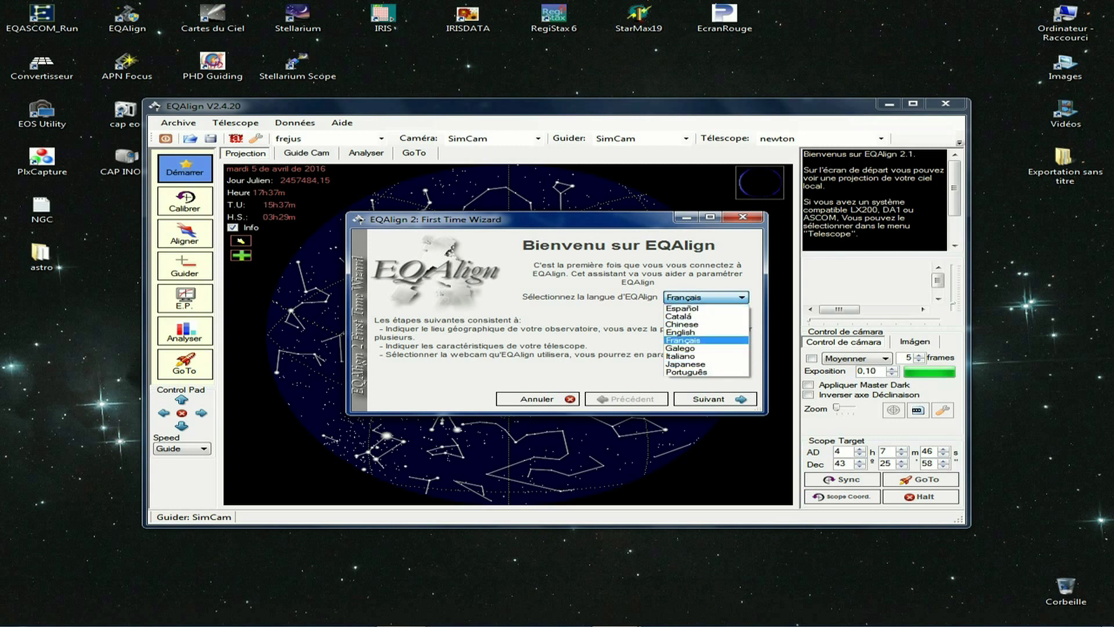
{"action": "left_click", "coordinate": [700, 340]}
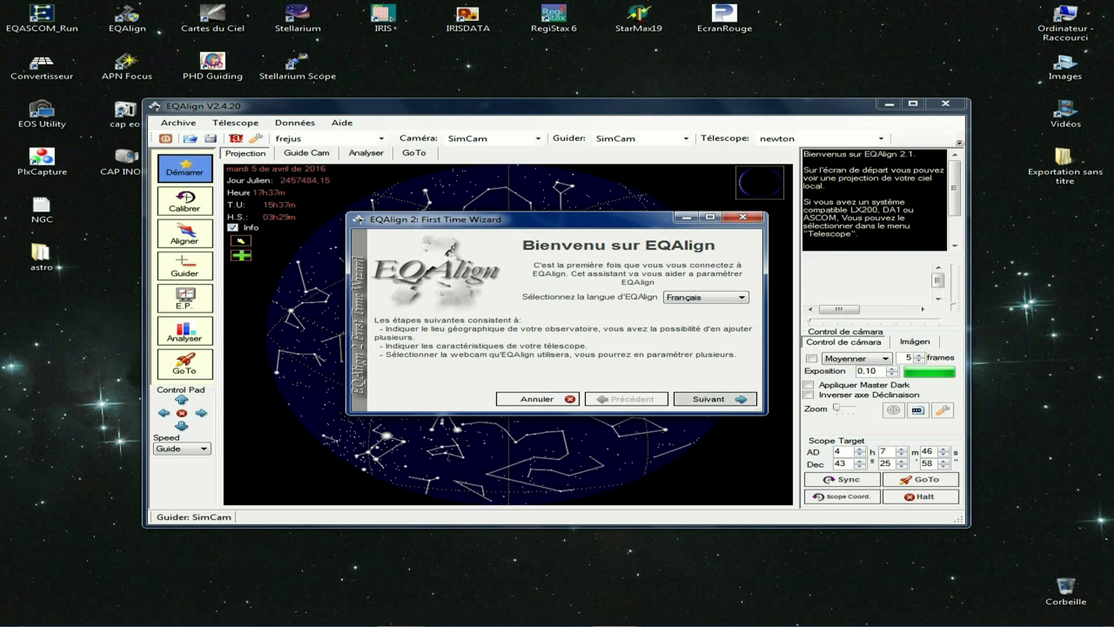
{"action": "key", "text": "Return"}
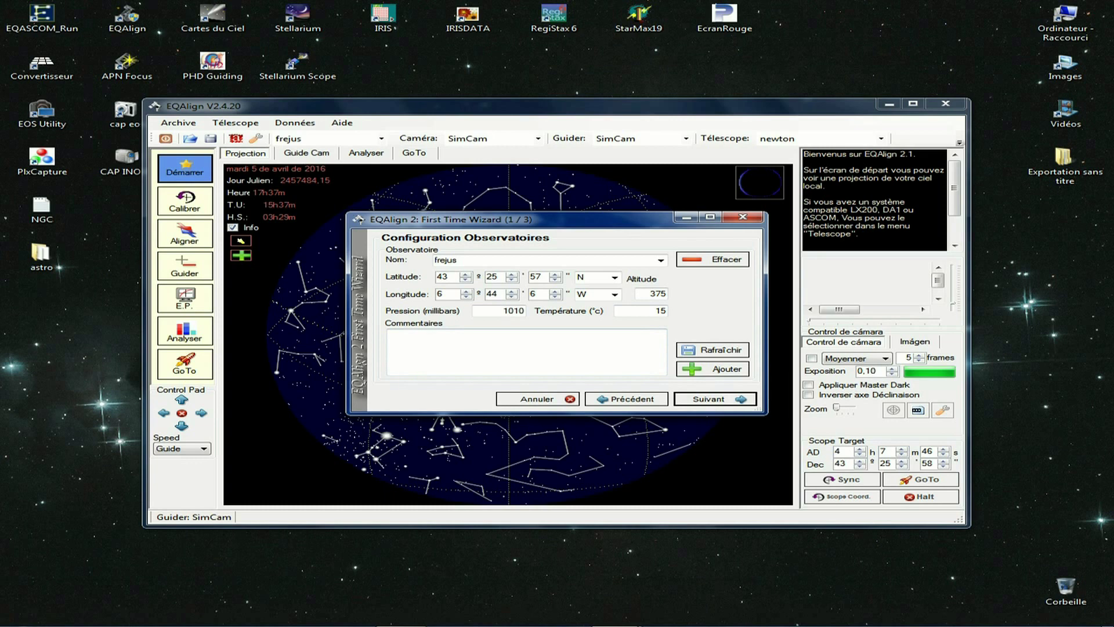
- Review the frejus observatory's name and latitude, keep them as they are and continue to the telescope and mount configuration
{"action": "left_click", "coordinate": [661, 261]}
{"action": "left_click", "coordinate": [661, 261]}
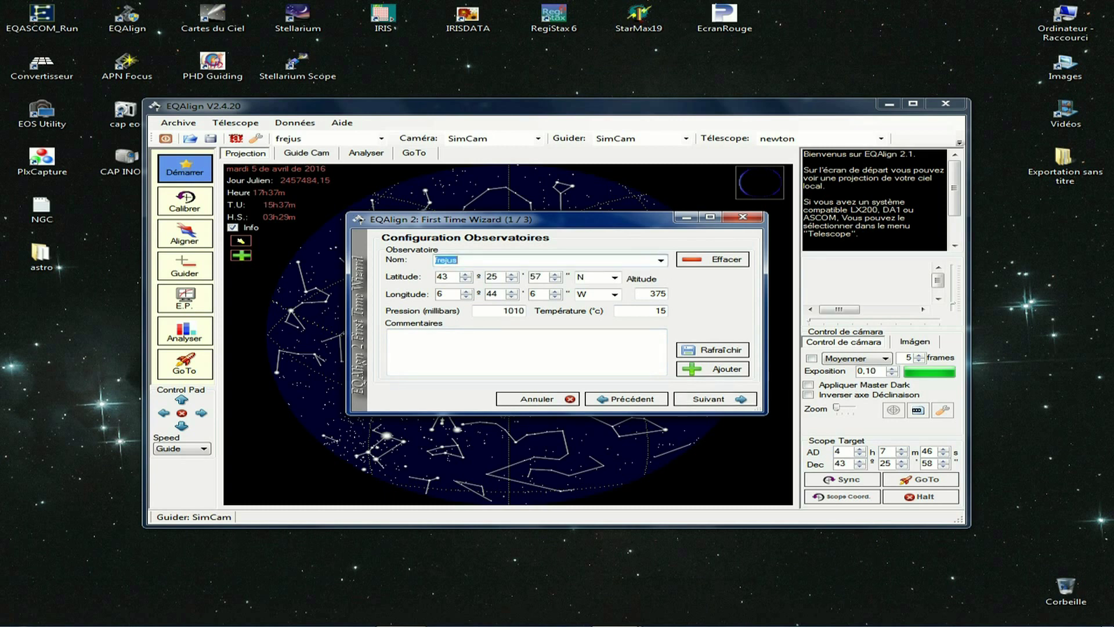
{"action": "key", "text": "Tab"}
{"action": "key", "text": "Tab"}
{"action": "key", "text": "Tab"}
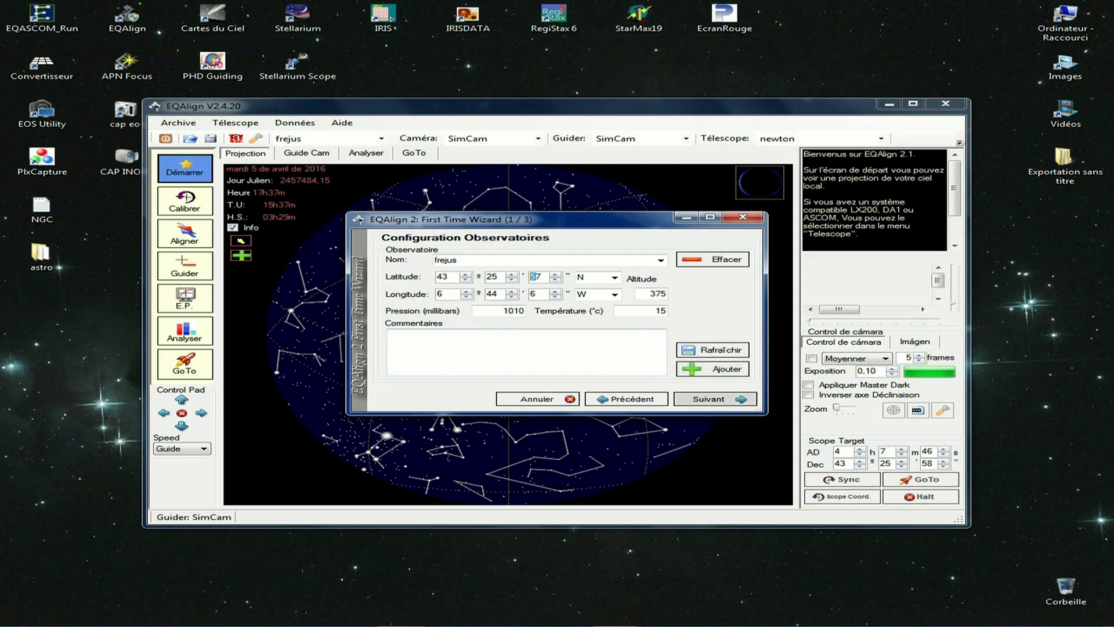
{"action": "left_click", "coordinate": [711, 398]}
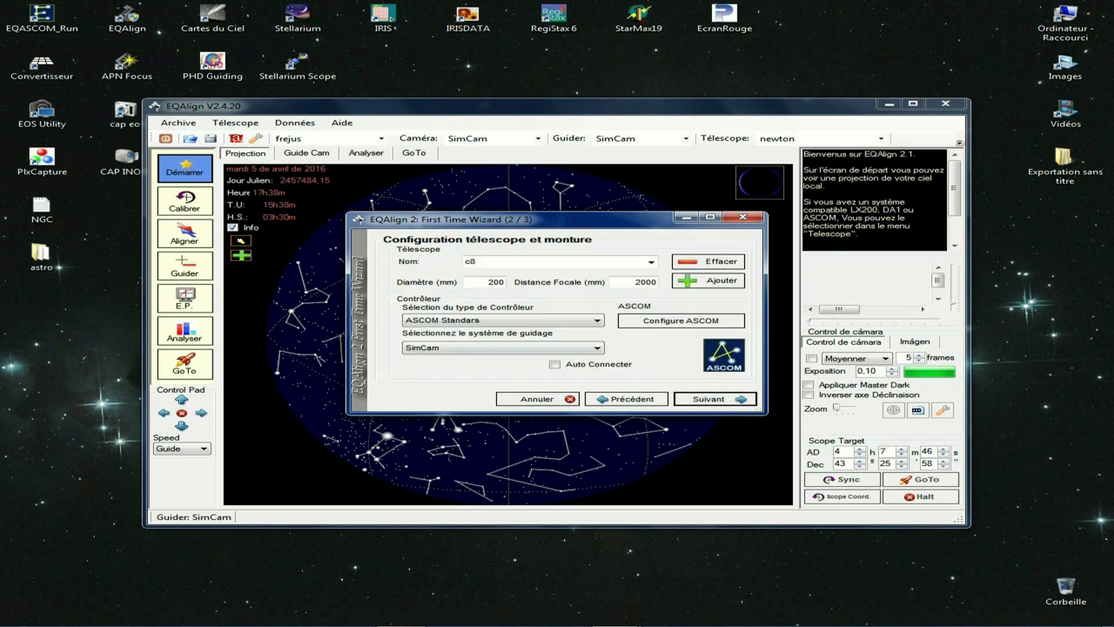
- Review the c8 telescope's name, diameter, focal length and the available controller types, keeping ASCOM Standars
{"action": "left_click", "coordinate": [651, 262]}
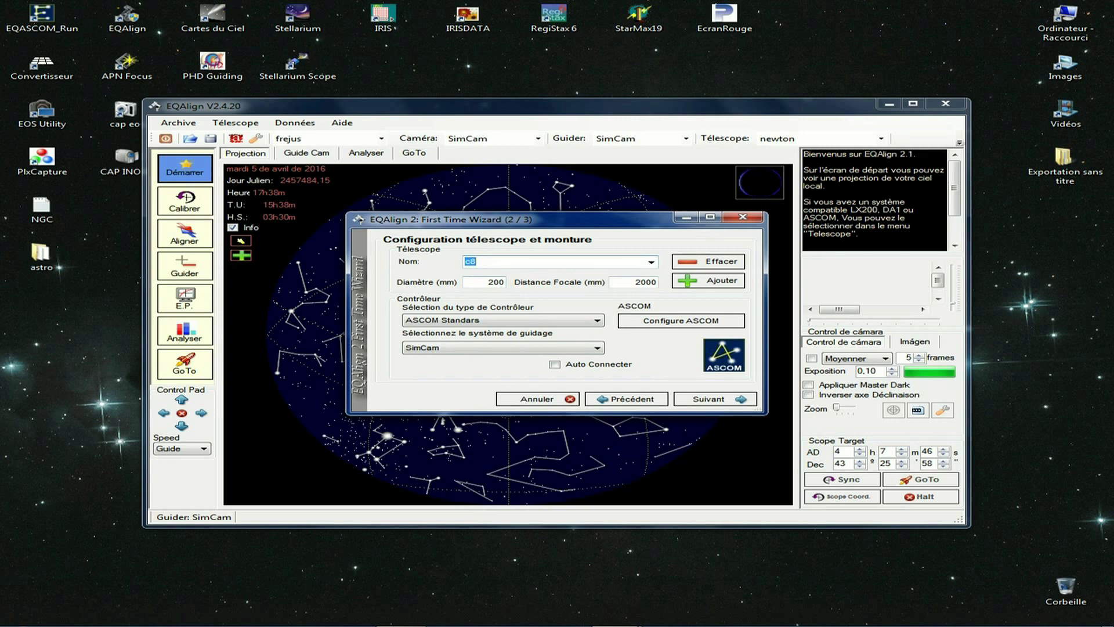
{"action": "key", "text": "Tab"}
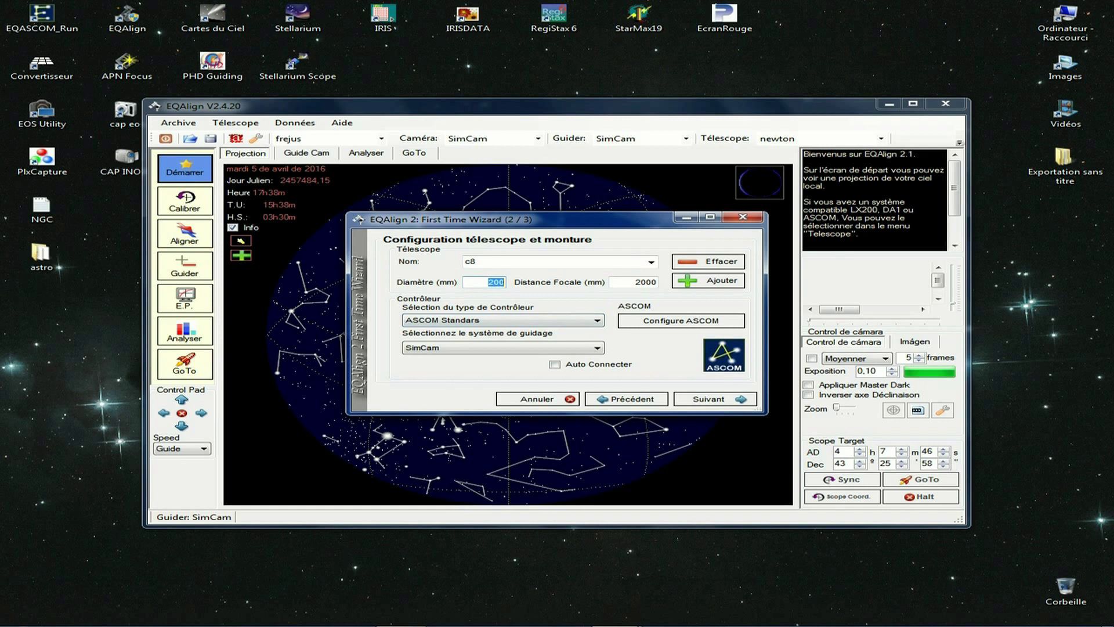
{"action": "key", "text": "Tab"}
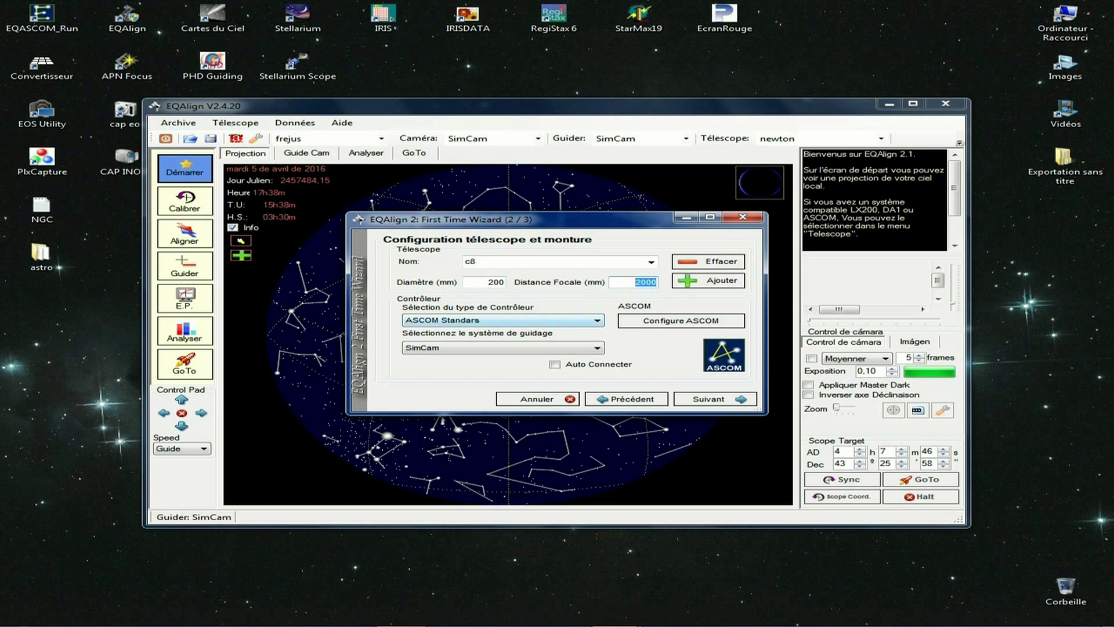
{"action": "left_click", "coordinate": [596, 320]}
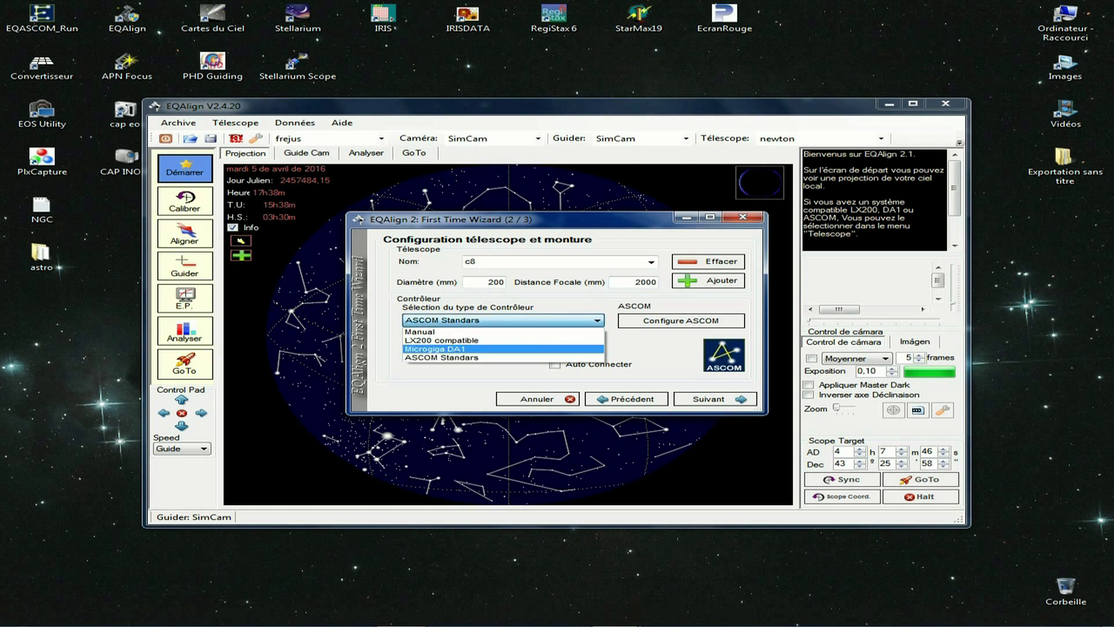
{"action": "key", "text": "Return"}
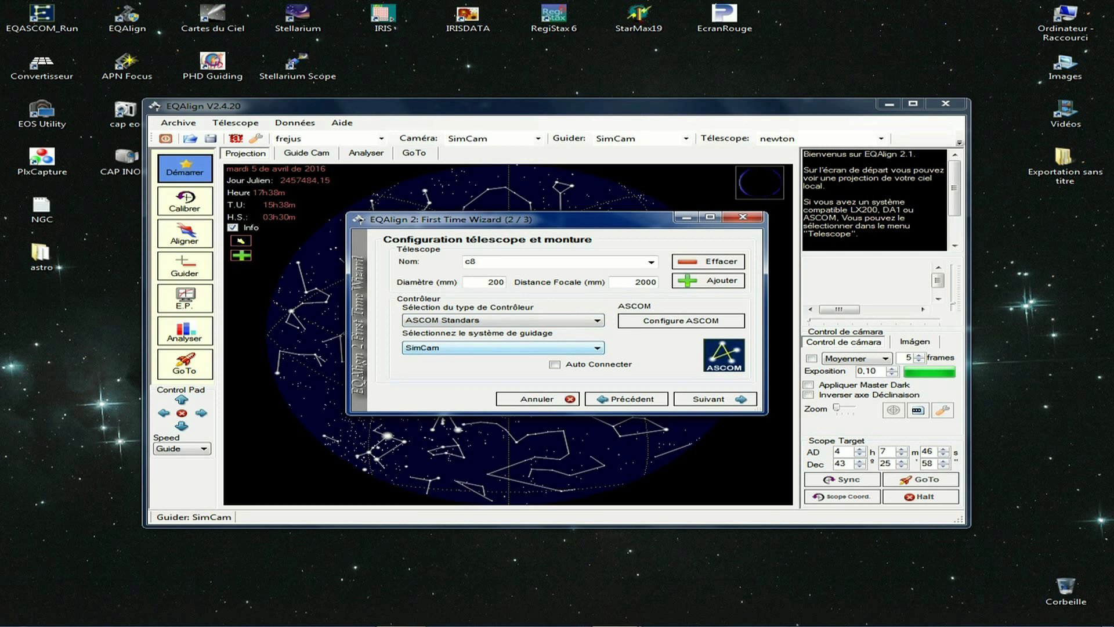
- Browse the guiding systems, keep SimCam selected and continue to the Misc settings
{"action": "key", "text": "alt+Down"}
{"action": "key", "text": "Up"}
{"action": "key", "text": "Up"}
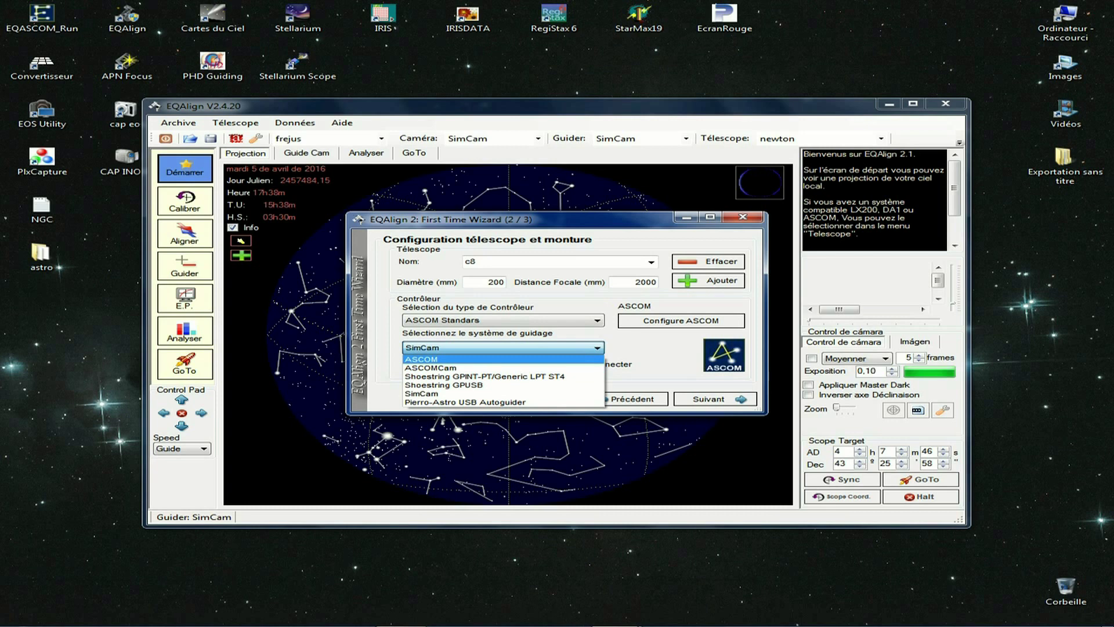
{"action": "key", "text": "Down"}
{"action": "key", "text": "Down"}
{"action": "key", "text": "Down"}
{"action": "key", "text": "Down"}
{"action": "key", "text": "Down"}
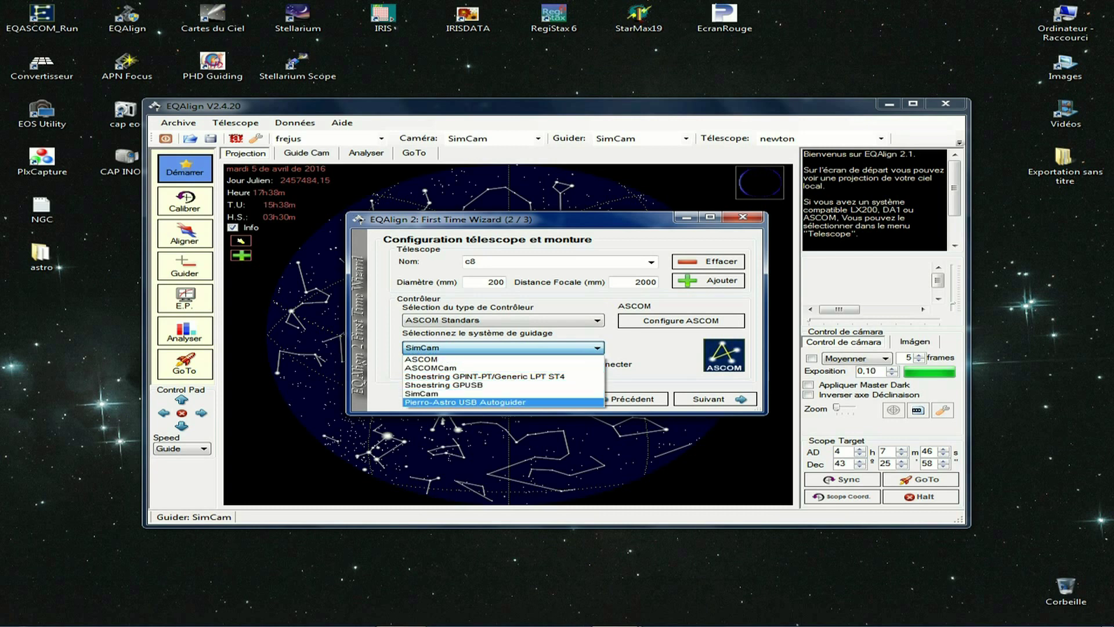
{"action": "key", "text": "Up"}
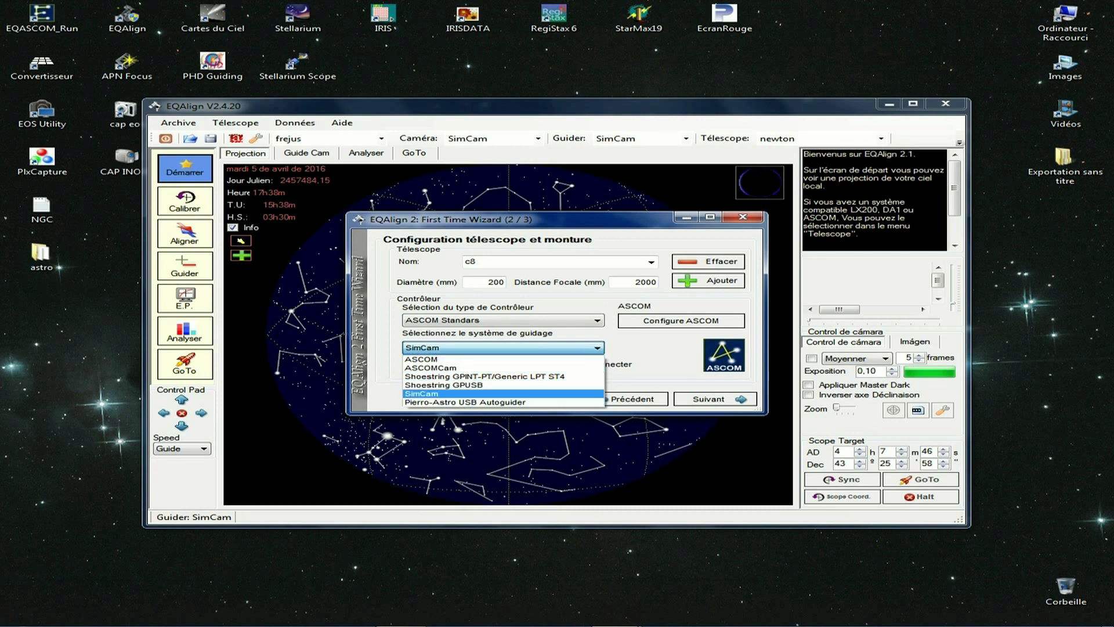
{"action": "key", "text": "Return"}
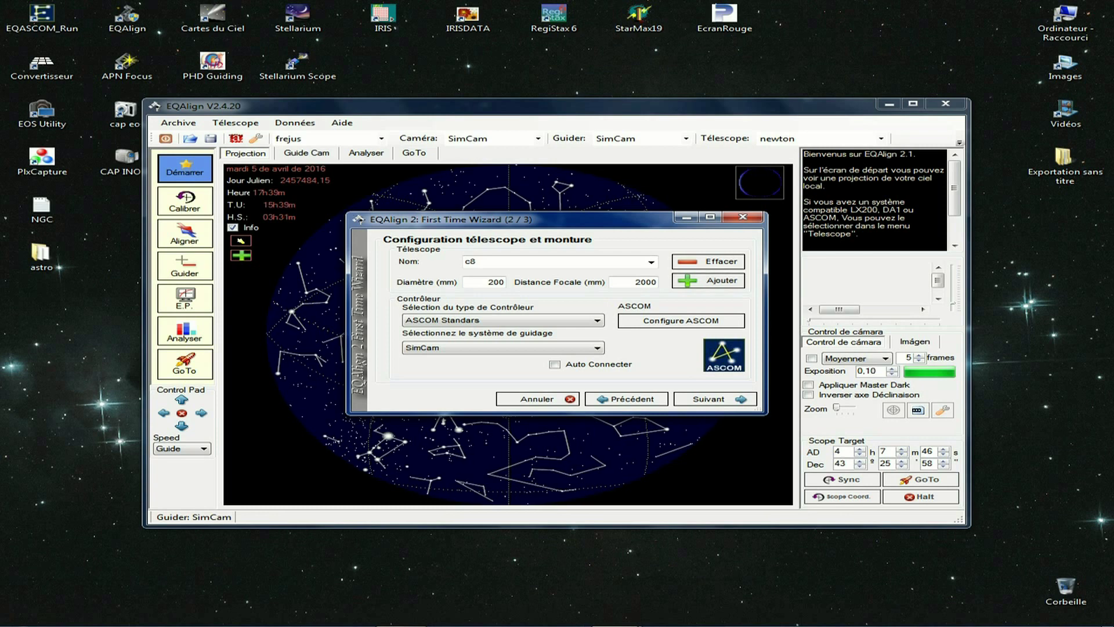
{"action": "left_click", "coordinate": [715, 398]}
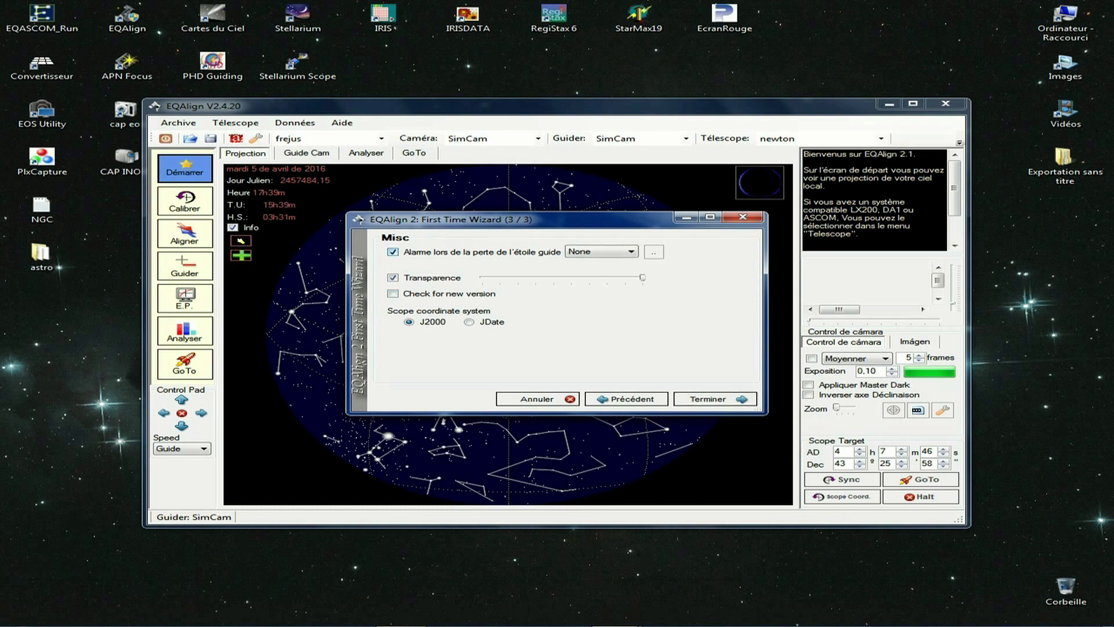
- Toggle the guide-star loss alarm and the transparency option off and back on
{"action": "left_click", "coordinate": [393, 251]}
{"action": "left_click", "coordinate": [393, 252]}
{"action": "left_click", "coordinate": [393, 252]}
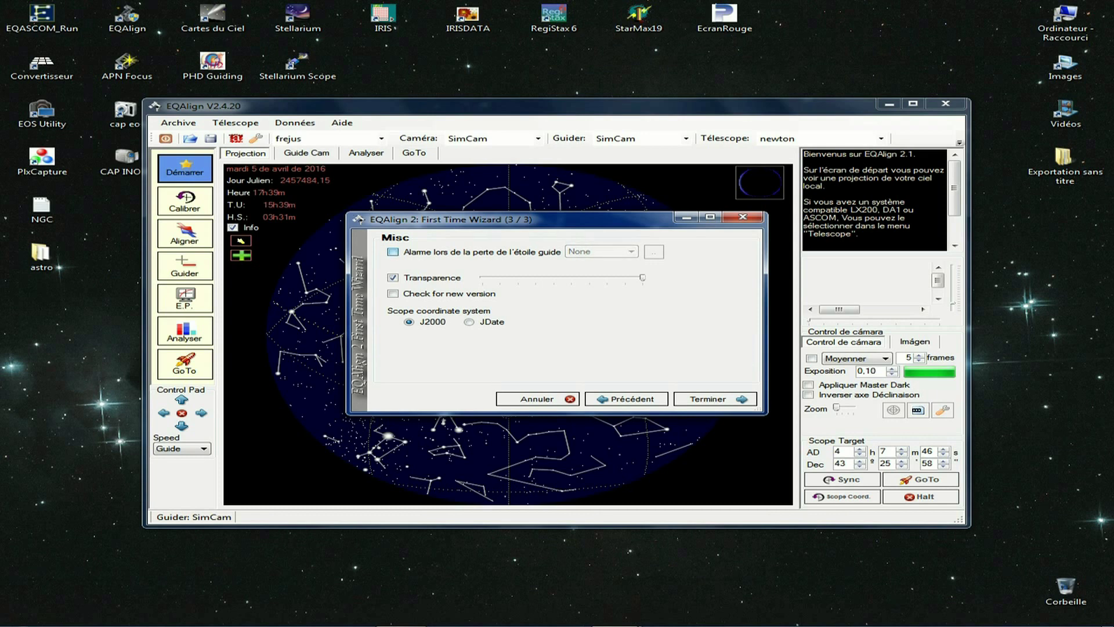
{"action": "left_click", "coordinate": [393, 277]}
{"action": "left_click", "coordinate": [392, 277]}
{"action": "left_click", "coordinate": [393, 277]}
{"action": "left_click", "coordinate": [393, 277]}
{"action": "left_click", "coordinate": [393, 278]}
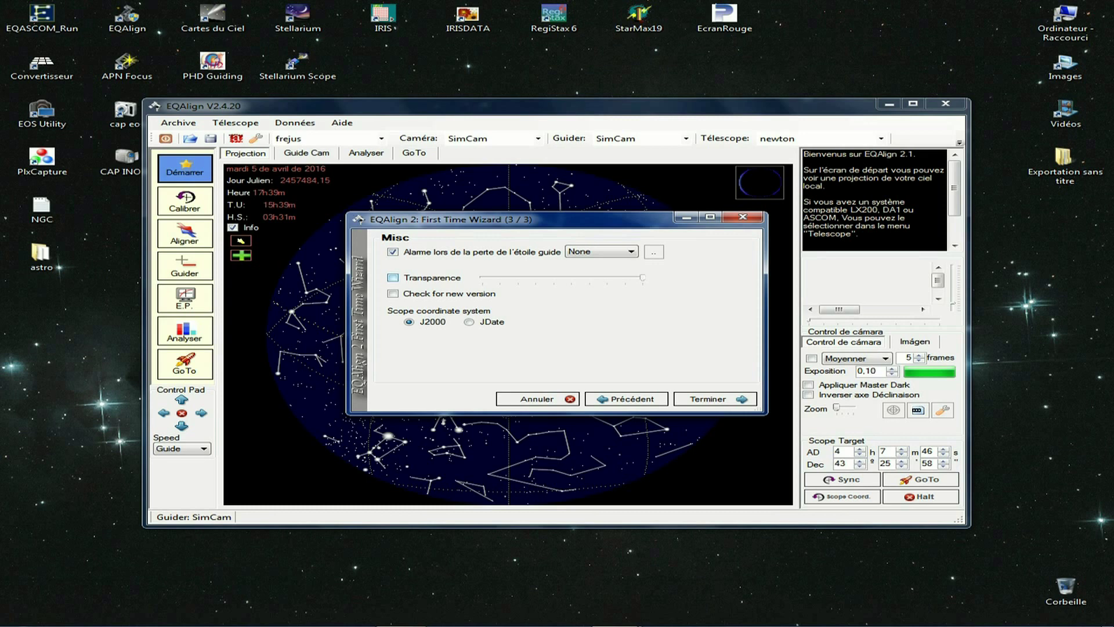
{"action": "left_click", "coordinate": [393, 278]}
- Set the scope coordinate system to J2000 and finish the configuration wizard
{"action": "left_click", "coordinate": [469, 322]}
{"action": "left_click", "coordinate": [409, 322]}
{"action": "key", "text": "Return"}
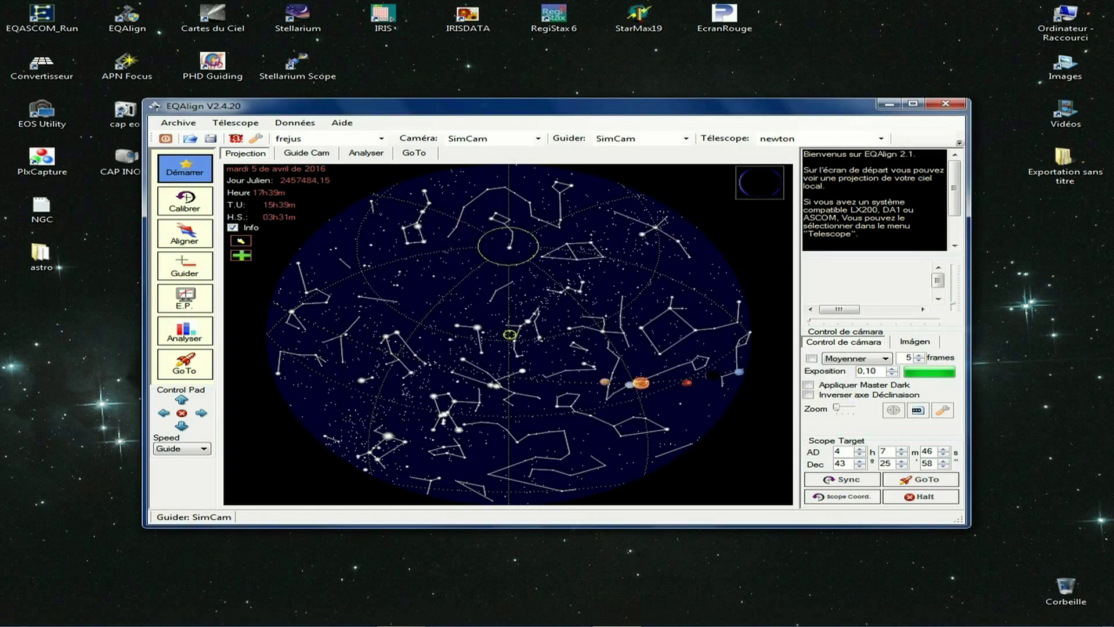
{"action": "left_click_drag", "start_coordinate": [522, 105], "coordinate": [491, 102]}
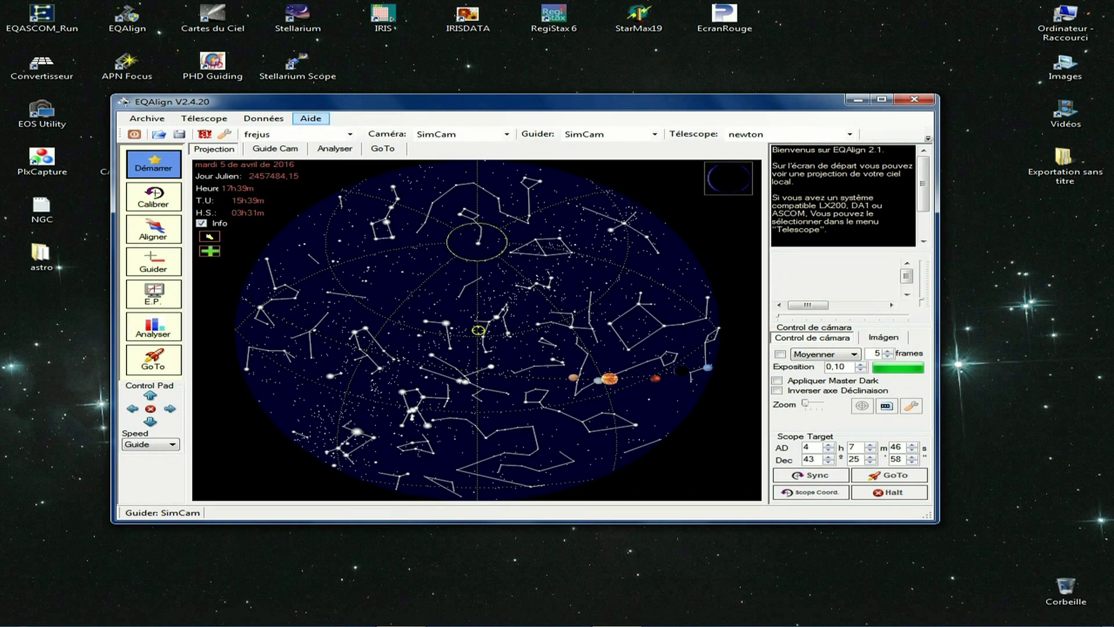
{"action": "left_click_drag", "start_coordinate": [348, 102], "coordinate": [366, 105]}
{"action": "left_click_drag", "start_coordinate": [481, 105], "coordinate": [477, 110]}
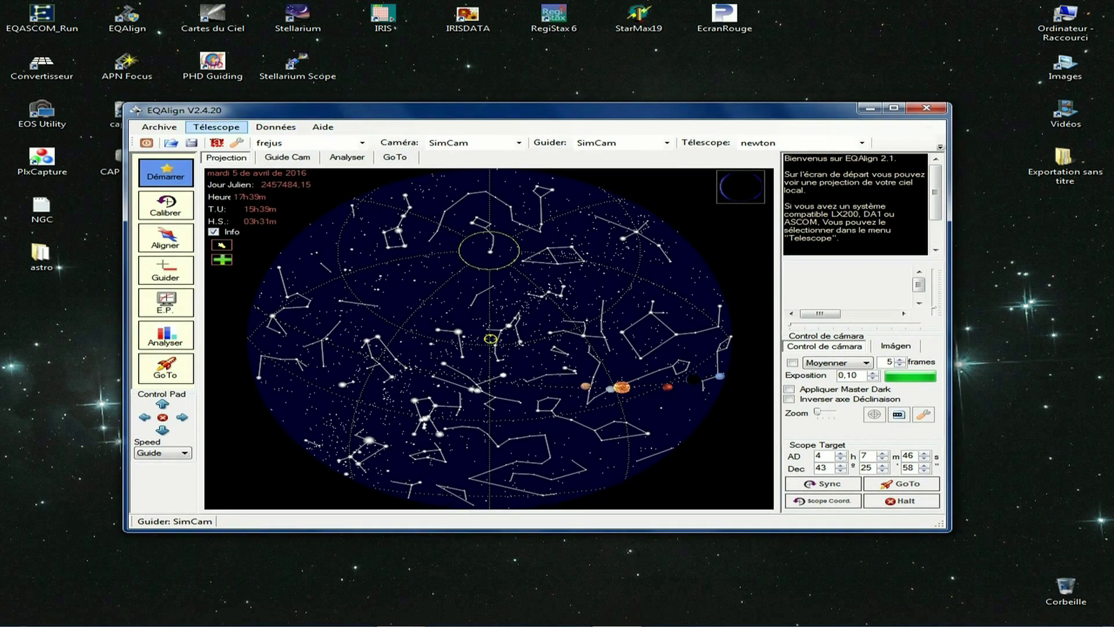
- Connect the telescope with the ASCOM controller type, choosing EQMOD ASCOM Simulator as the driver
{"action": "left_click", "coordinate": [216, 126]}
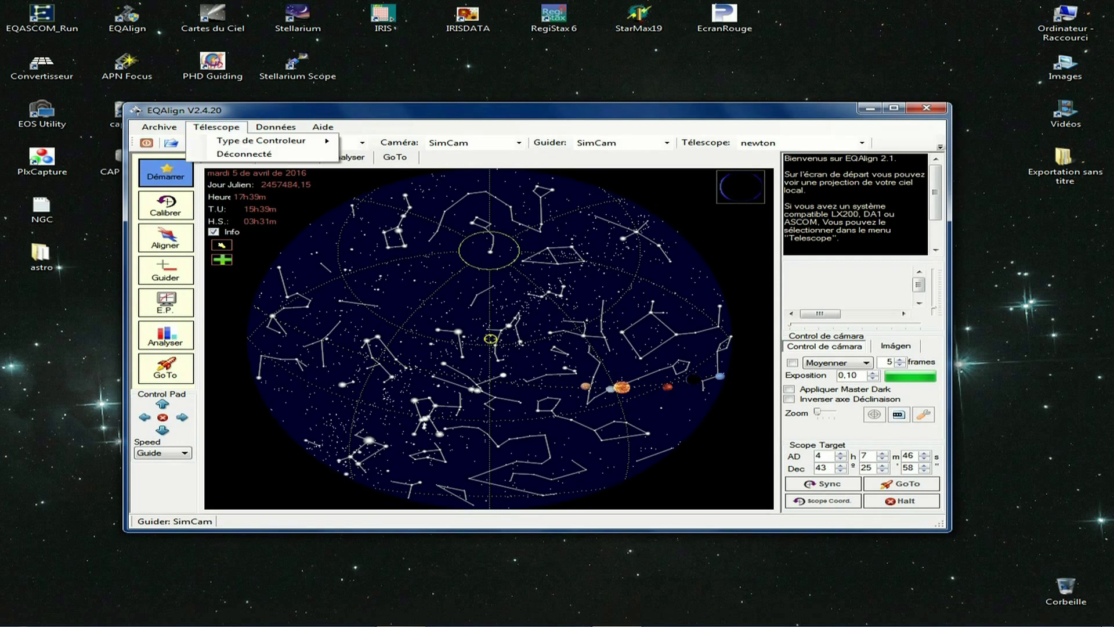
{"action": "mouse_move", "coordinate": [261, 140]}
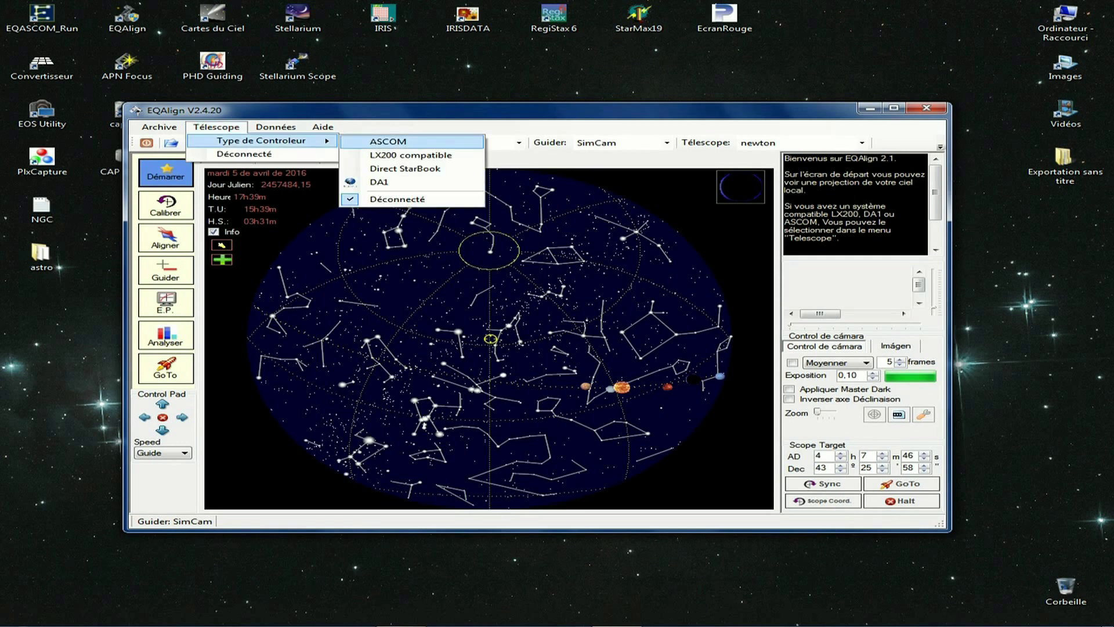
{"action": "left_click", "coordinate": [388, 142]}
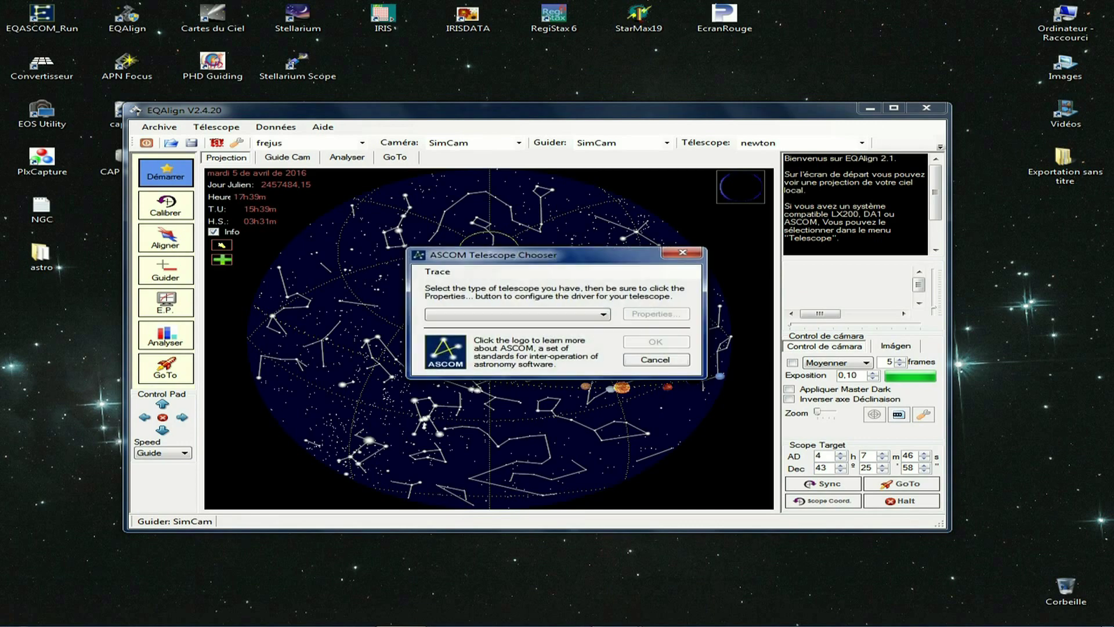
{"action": "left_click", "coordinate": [604, 315]}
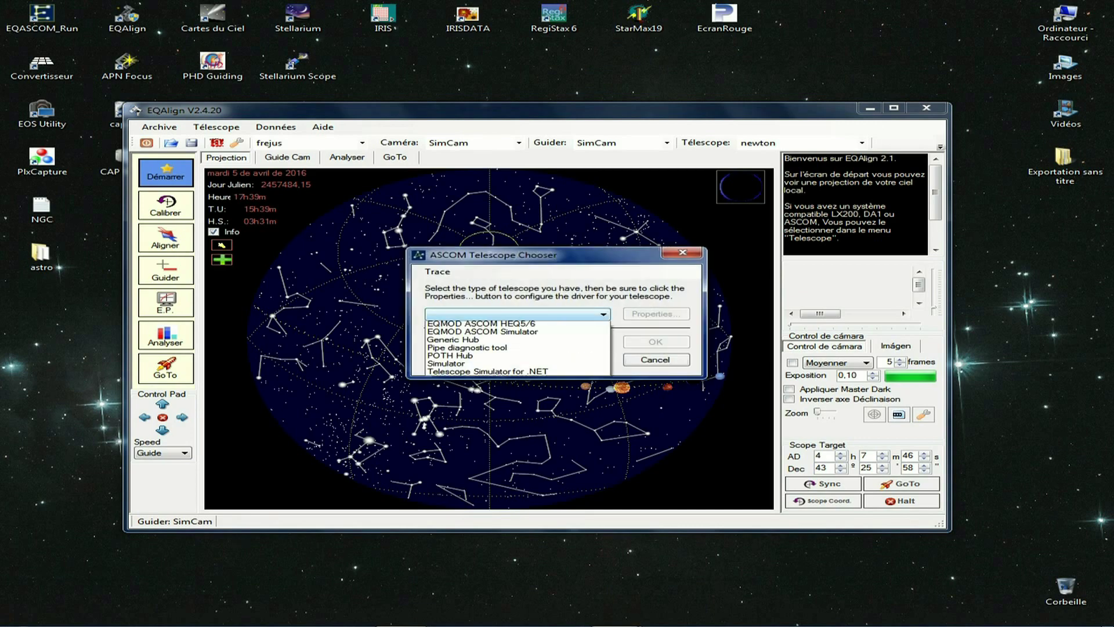
{"action": "key", "text": "Down"}
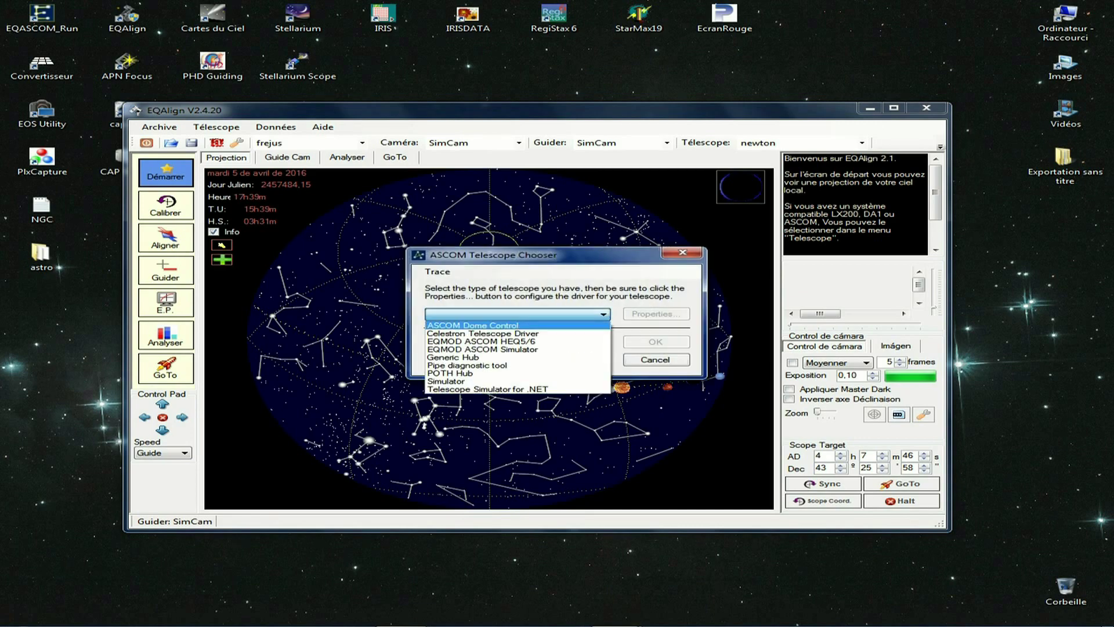
{"action": "key", "text": "Down"}
{"action": "key", "text": "Down"}
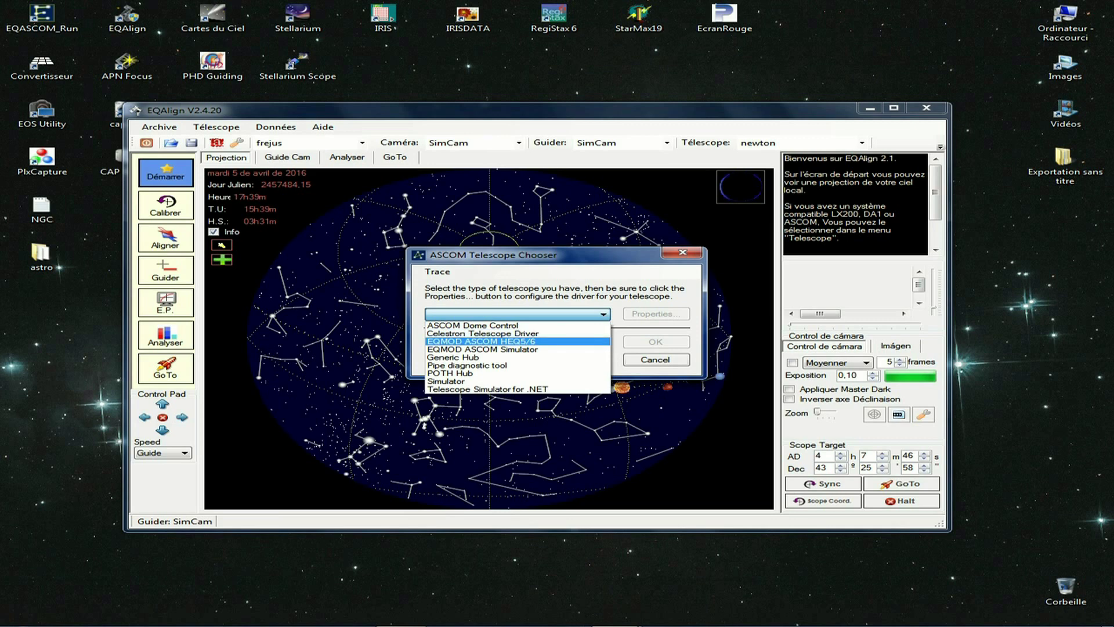
{"action": "key", "text": "Down"}
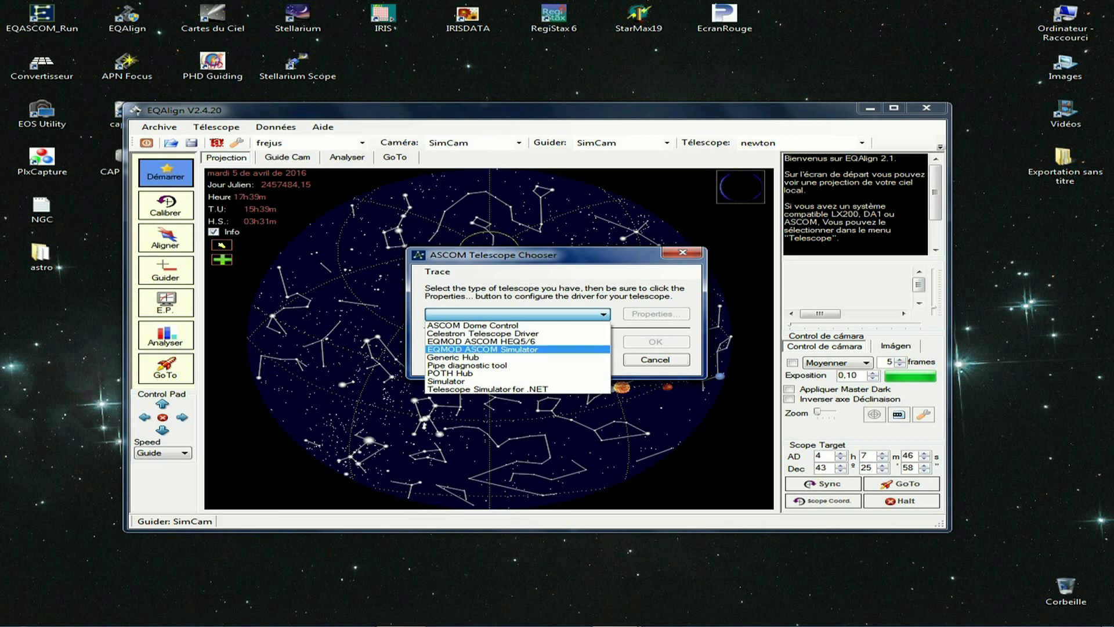
{"action": "key", "text": "Down"}
{"action": "key", "text": "Up"}
{"action": "key", "text": "Return"}
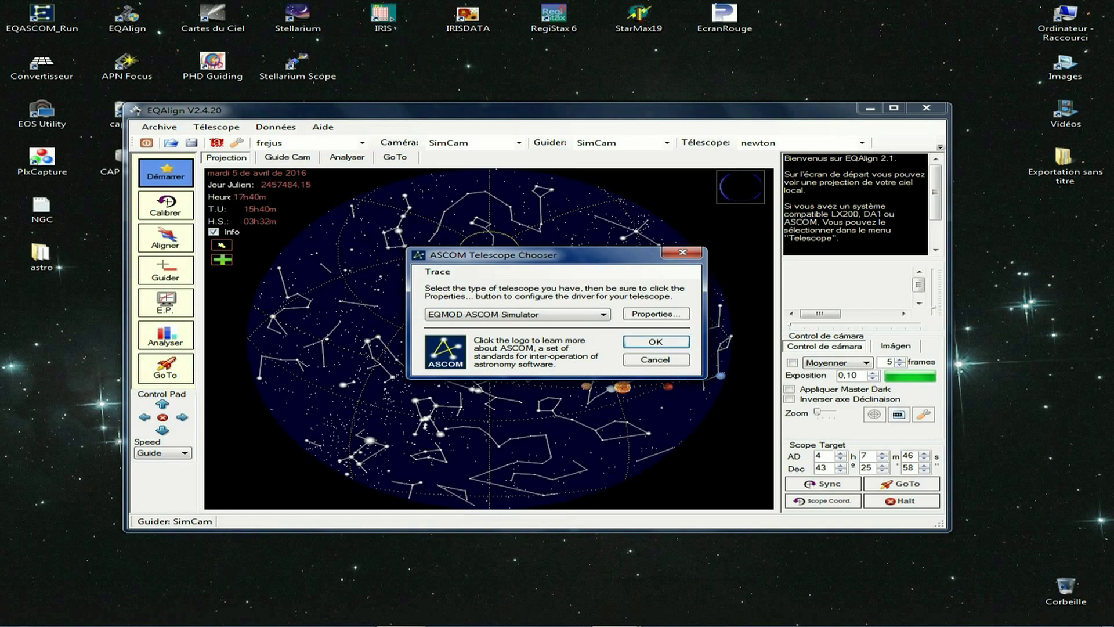
{"action": "key", "text": "Return"}
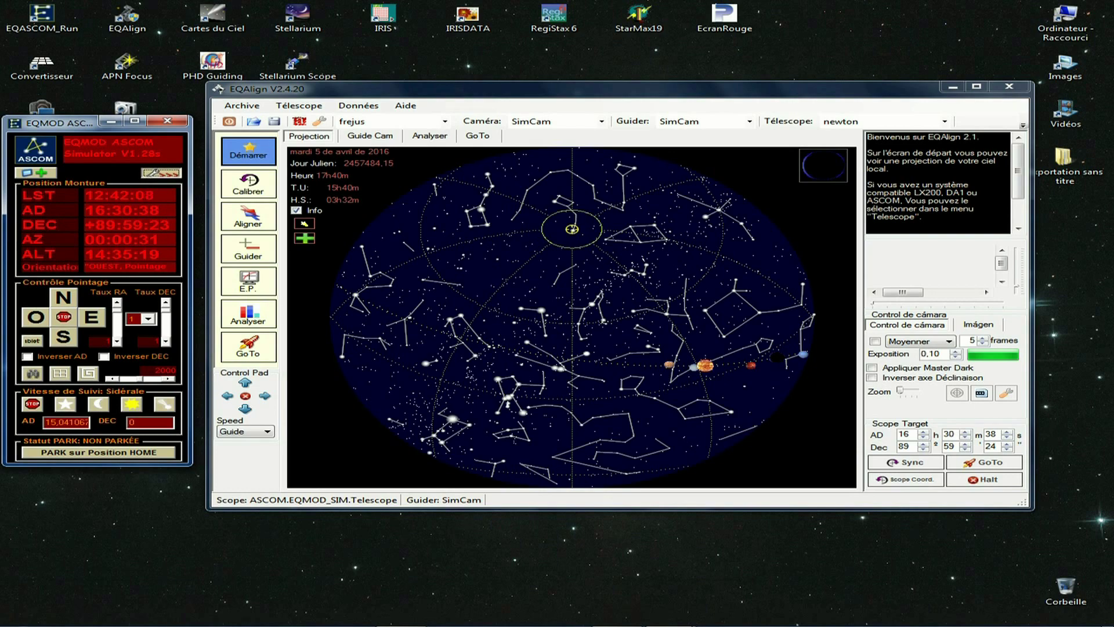
- Switch the EQMOD alignment interface to Dialogue and back to Incrémenter Liste Sync, expanding the driver's settings to do so and collapsing them again
{"action": "left_click", "coordinate": [162, 173]}
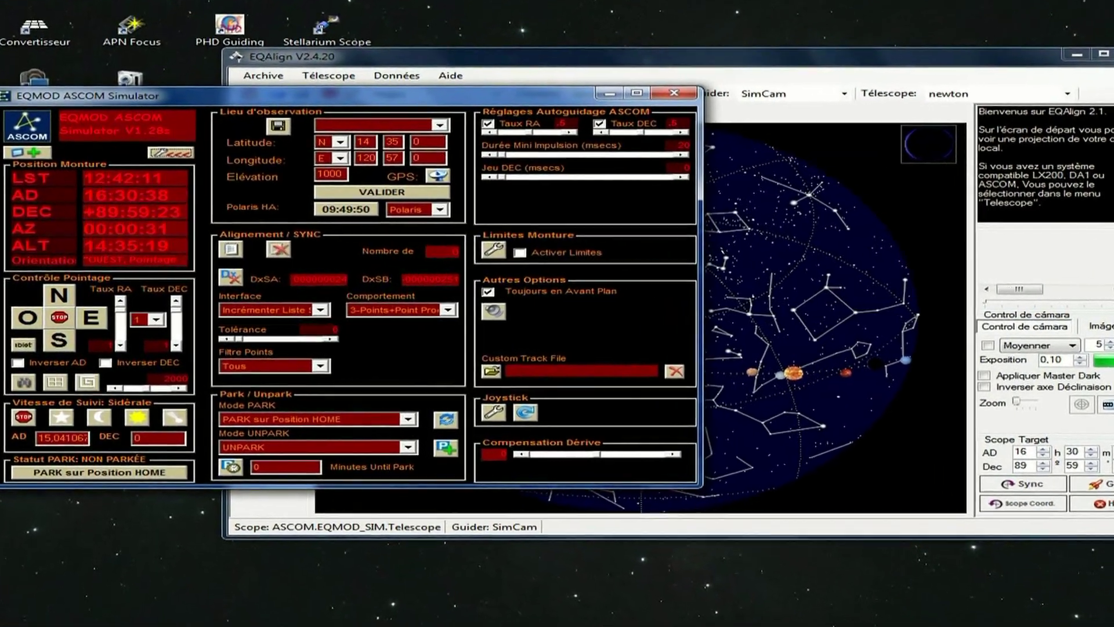
{"action": "left_click", "coordinate": [300, 310]}
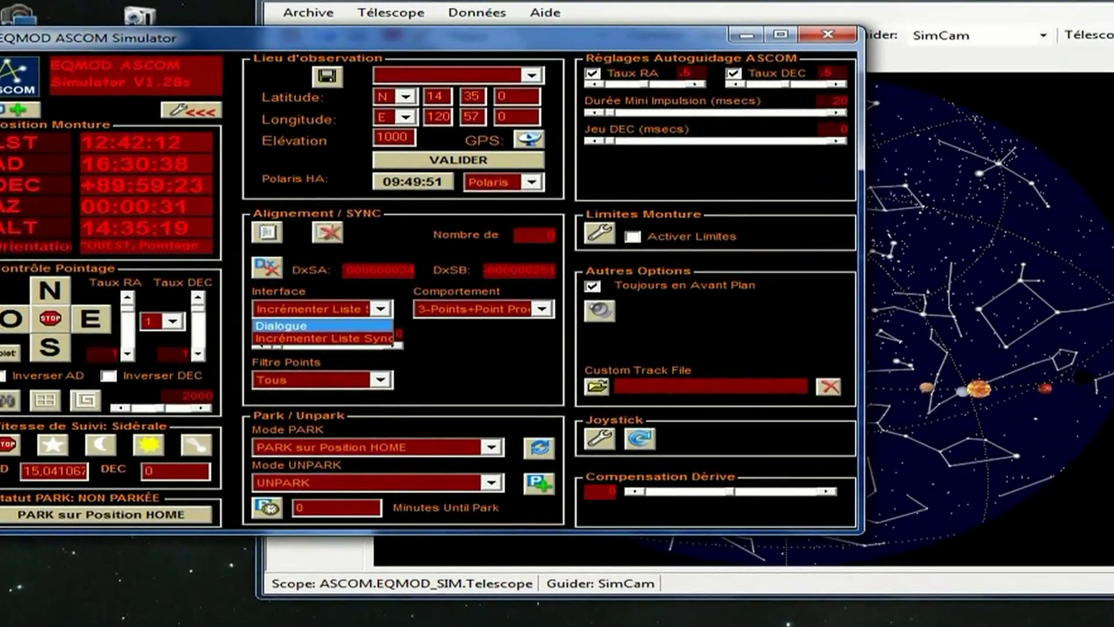
{"action": "left_click", "coordinate": [273, 324]}
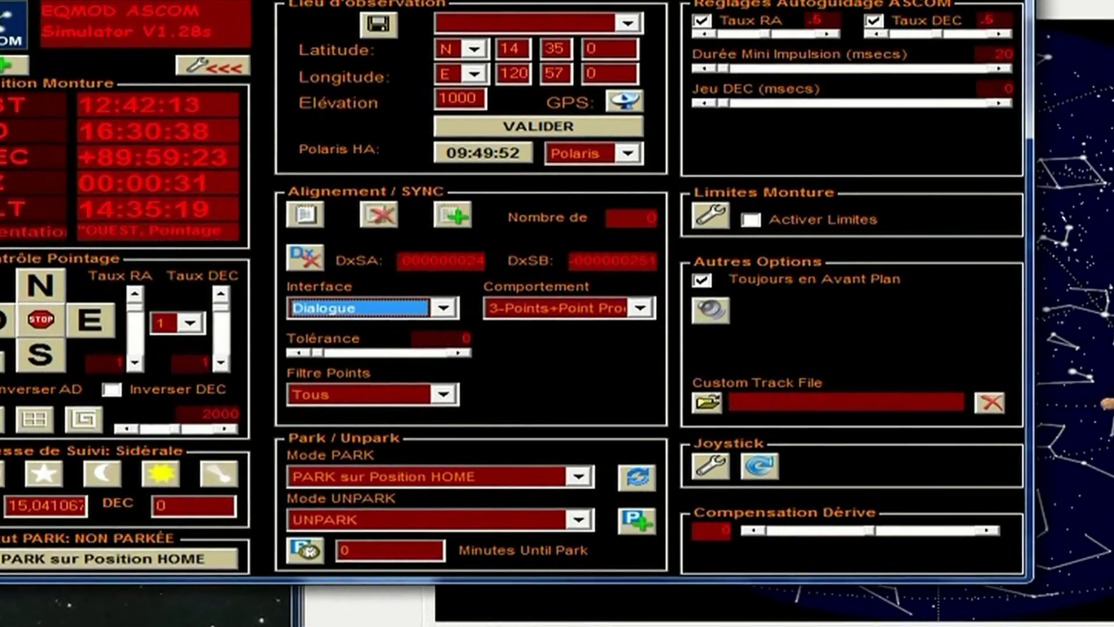
{"action": "key", "text": "Down"}
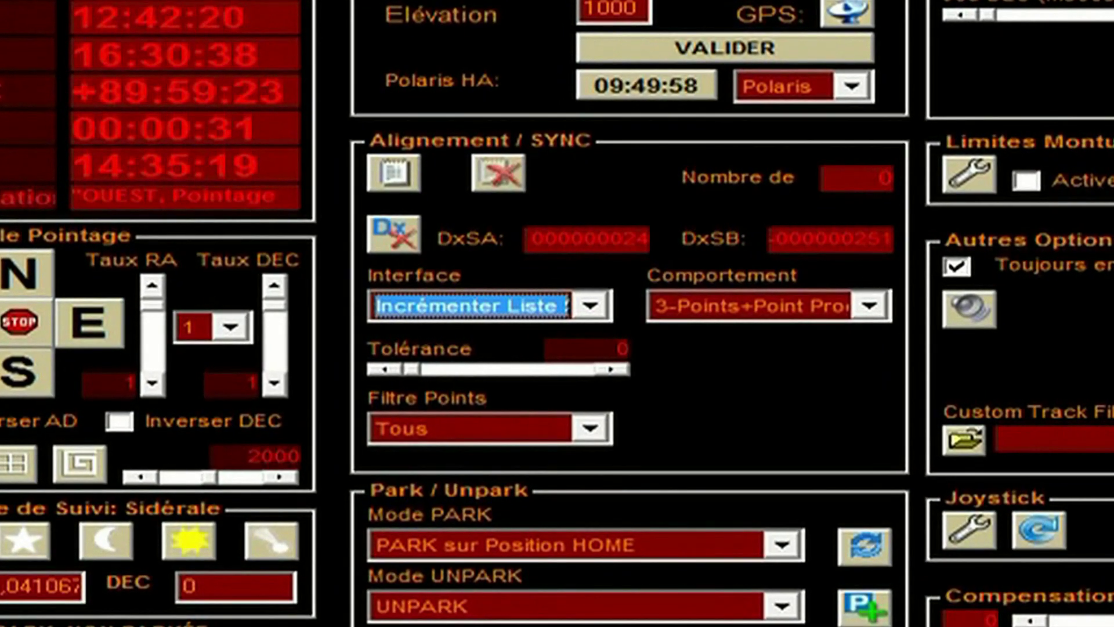
{"action": "left_click", "coordinate": [591, 306]}
{"action": "key", "text": "Down"}
{"action": "key", "text": "Up"}
{"action": "key", "text": "Return"}
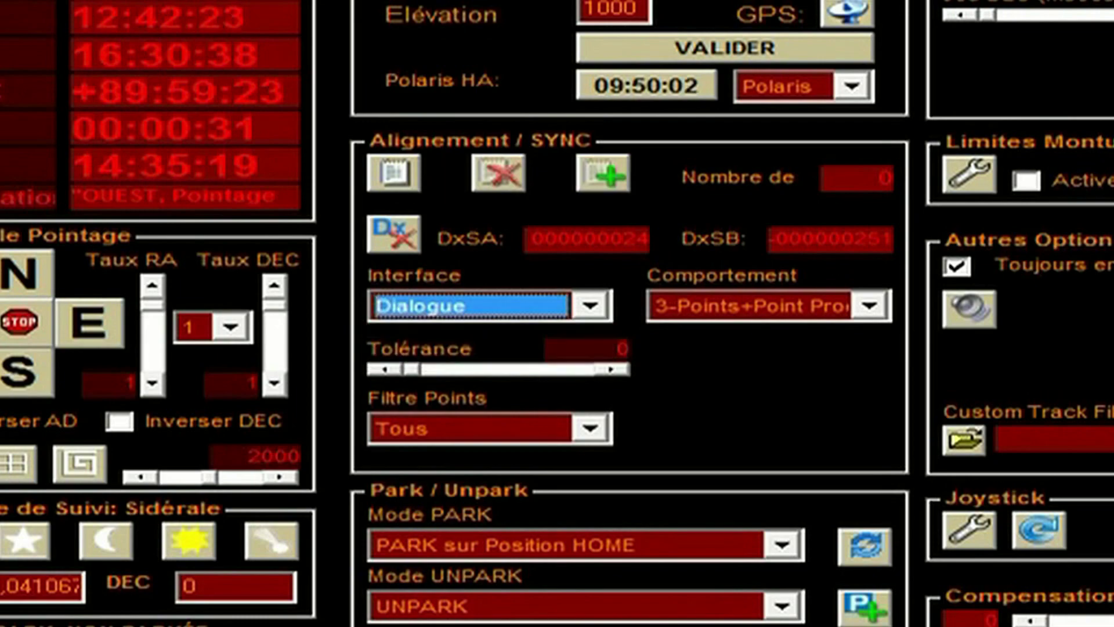
{"action": "key", "text": "alt+Down"}
{"action": "key", "text": "Down"}
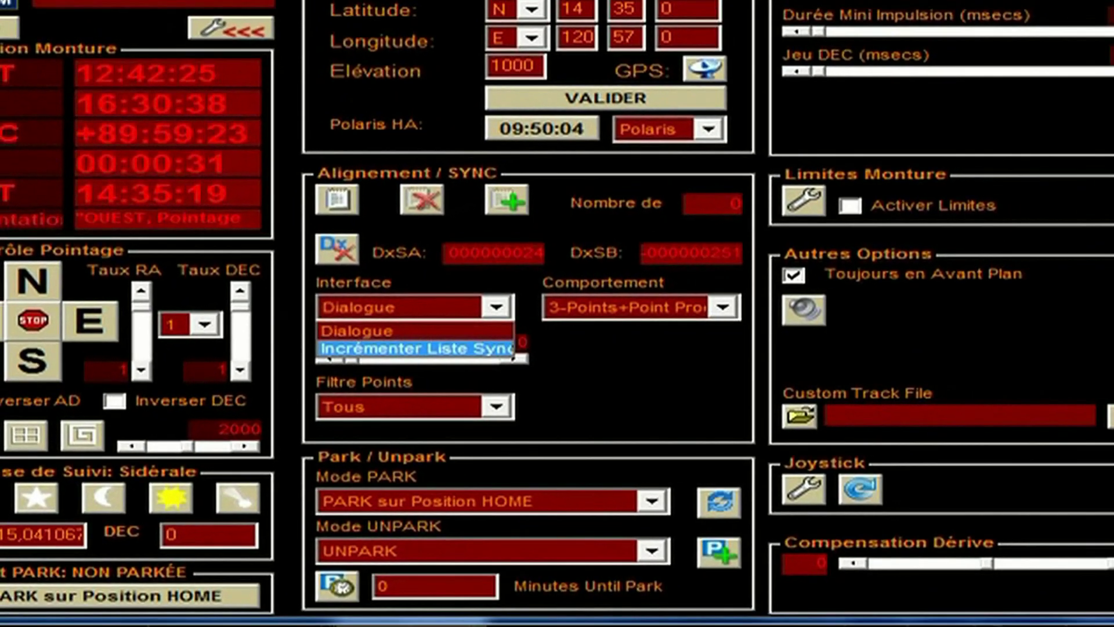
{"action": "key", "text": "Return"}
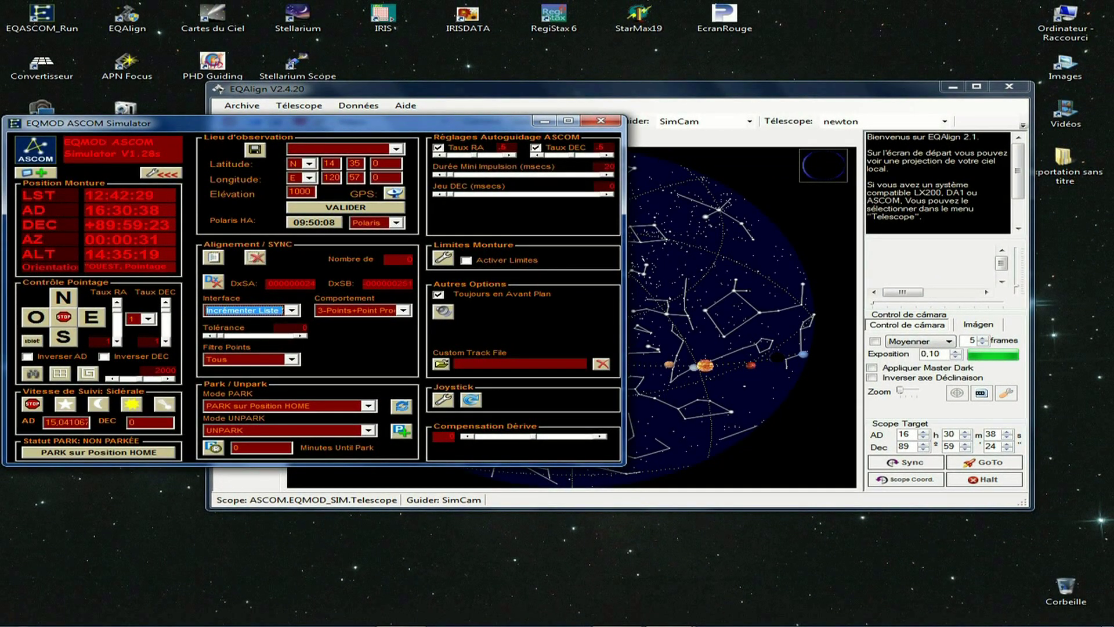
{"action": "left_click", "coordinate": [160, 173]}
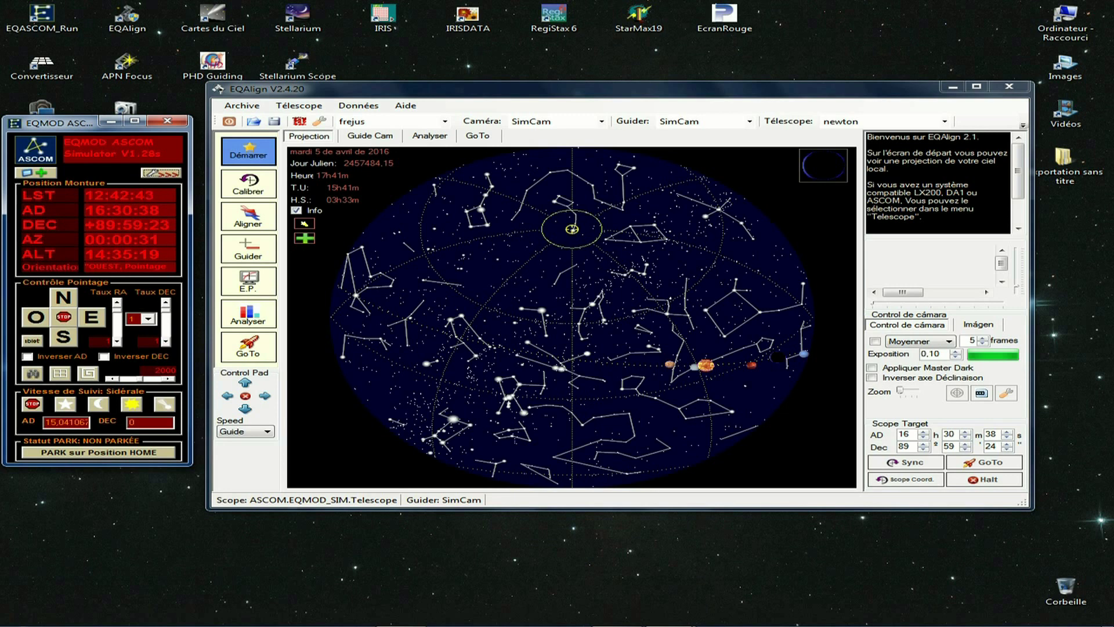
- Slew to the Big Dipper star at AD 11h 1m 50s, Dec 56° 22' 57", sync on it, and check the EQMOD alignment data
{"action": "left_click", "coordinate": [471, 226]}
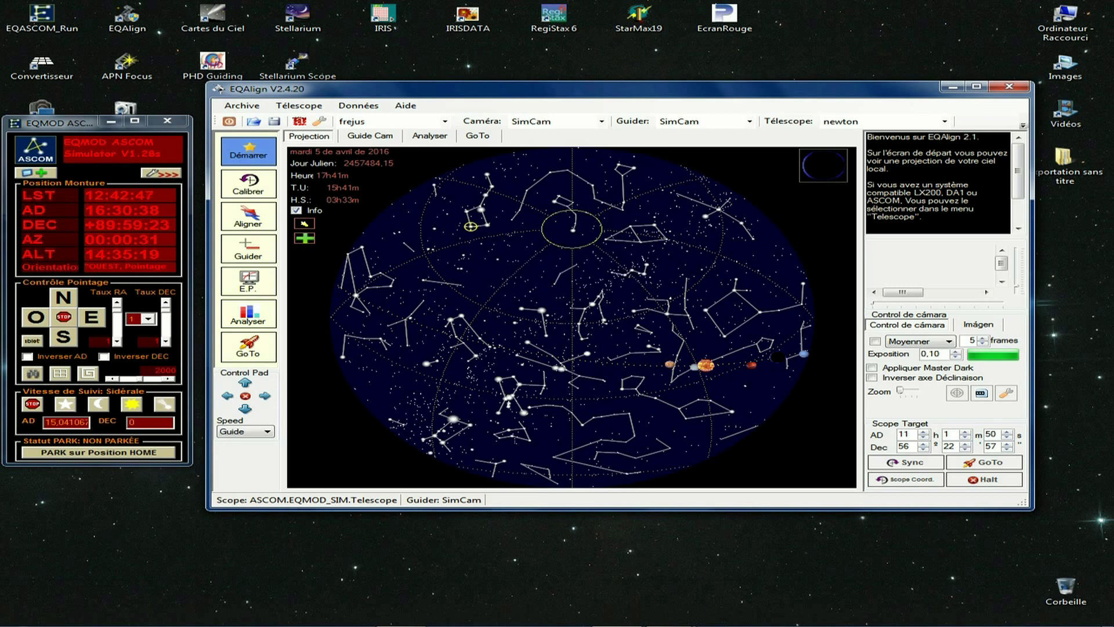
{"action": "left_click", "coordinate": [984, 462]}
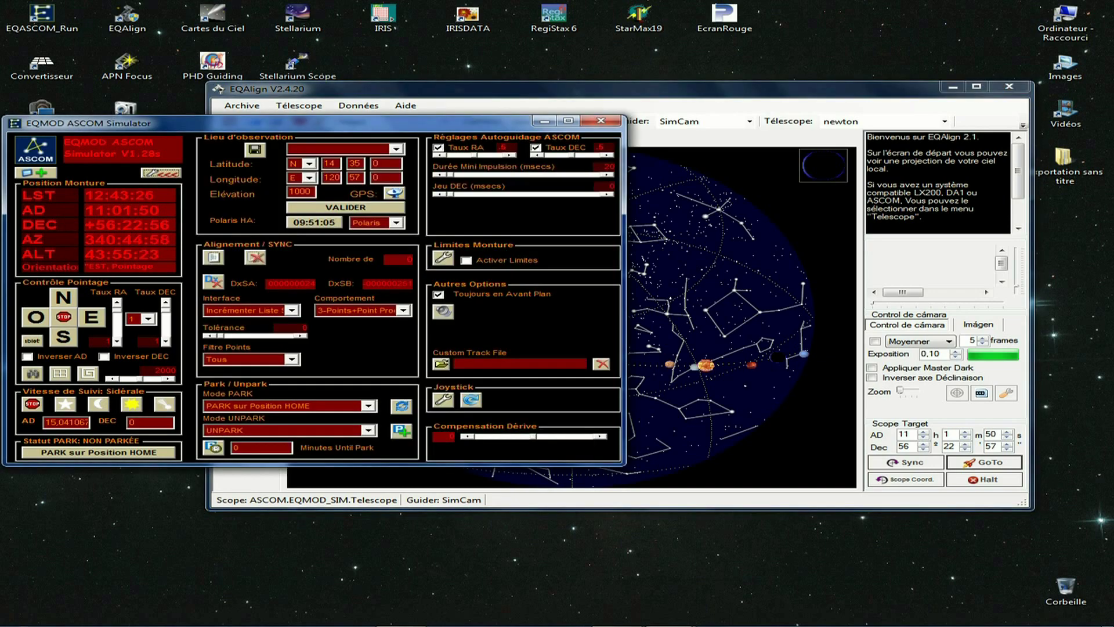
{"action": "left_click", "coordinate": [161, 173]}
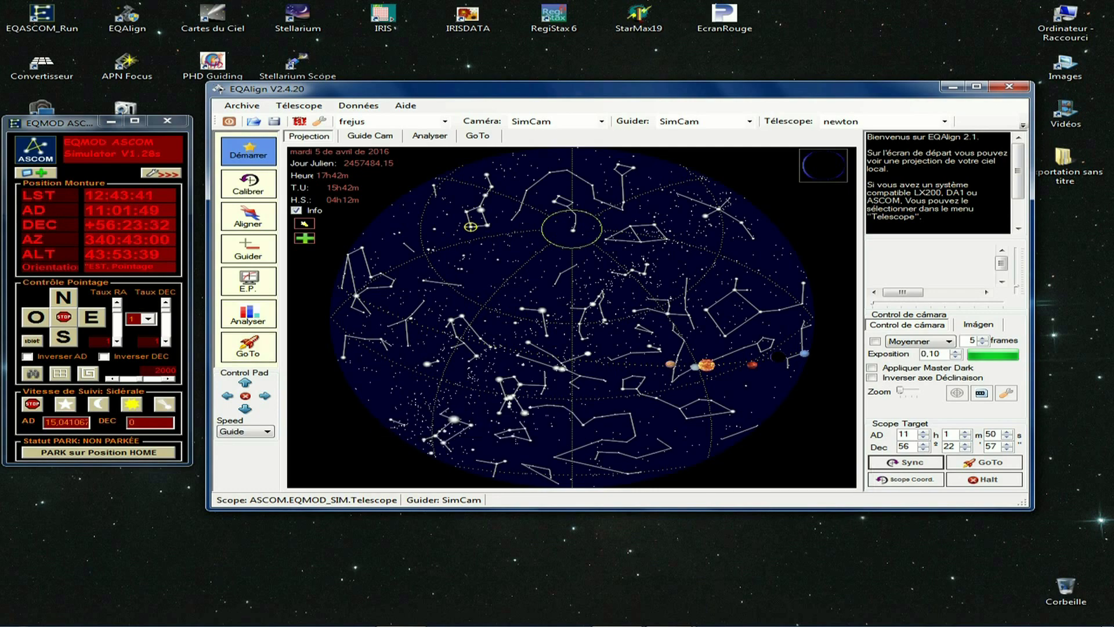
{"action": "left_click", "coordinate": [162, 173]}
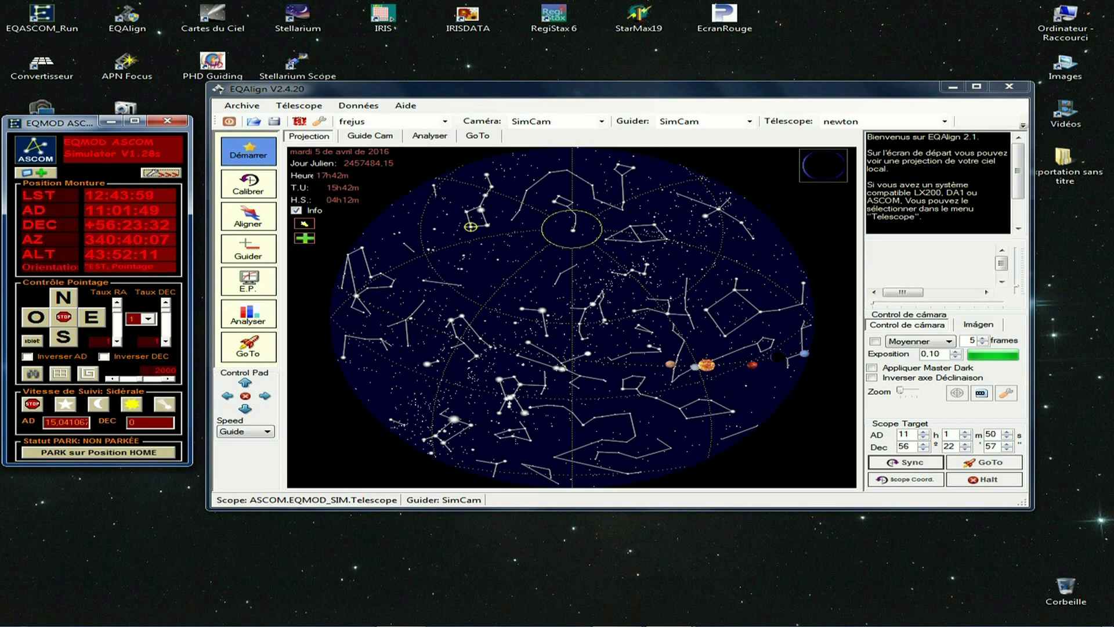
- Slew and sync on targets AD 21h 18m 35s, Dec 62° 35' 8" and AD 4h 27m, Dec 16°; check the EQMOD point count
{"action": "left_click", "coordinate": [654, 225]}
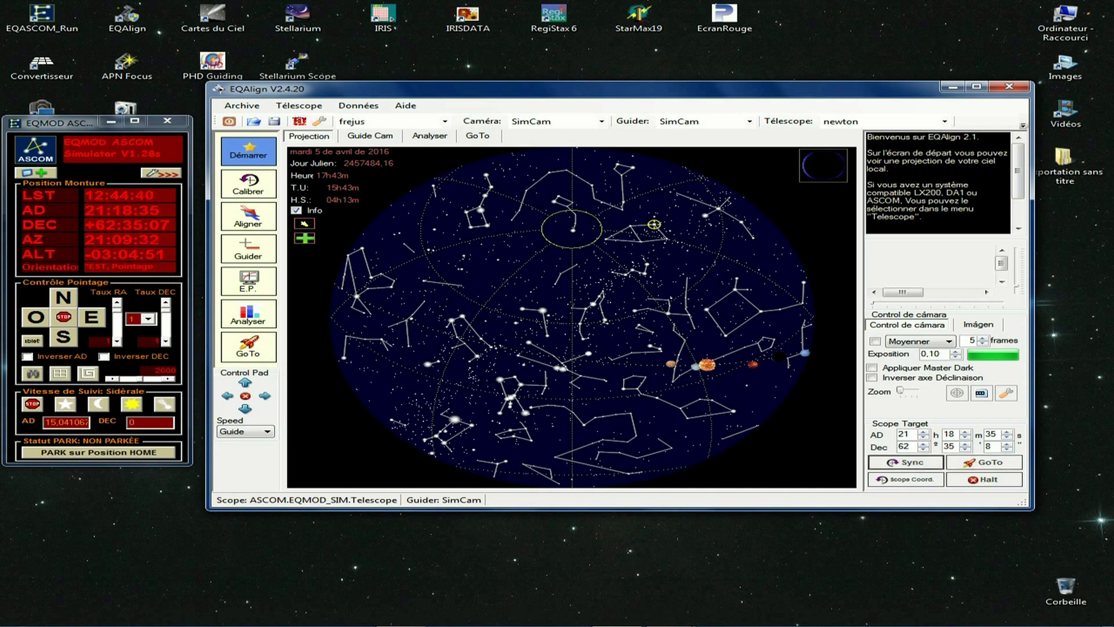
{"action": "left_click", "coordinate": [563, 368]}
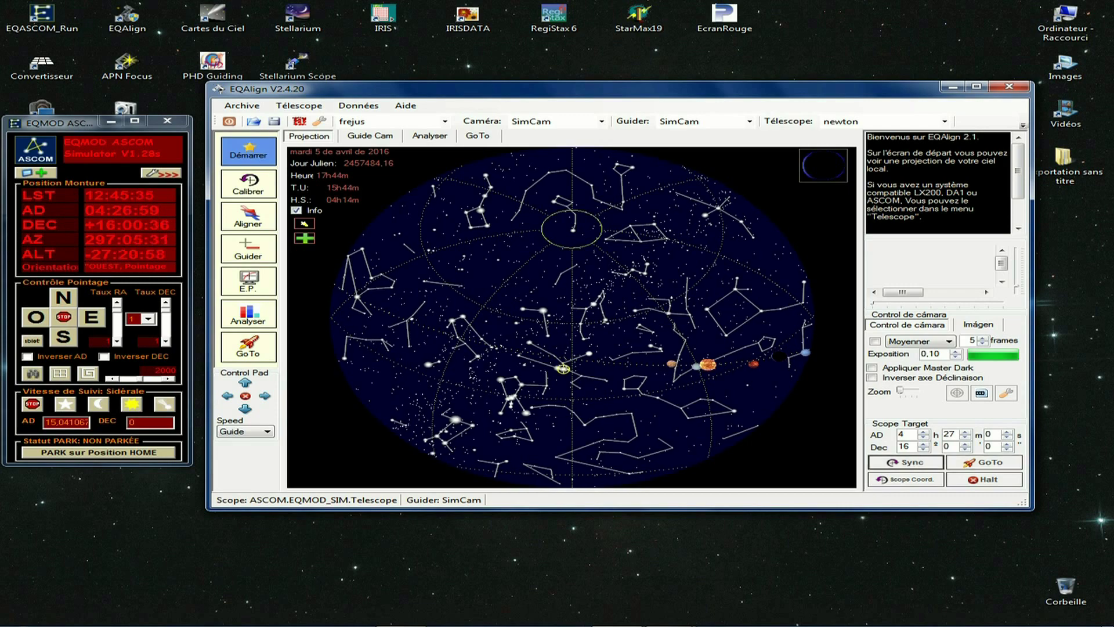
{"action": "left_click", "coordinate": [162, 173]}
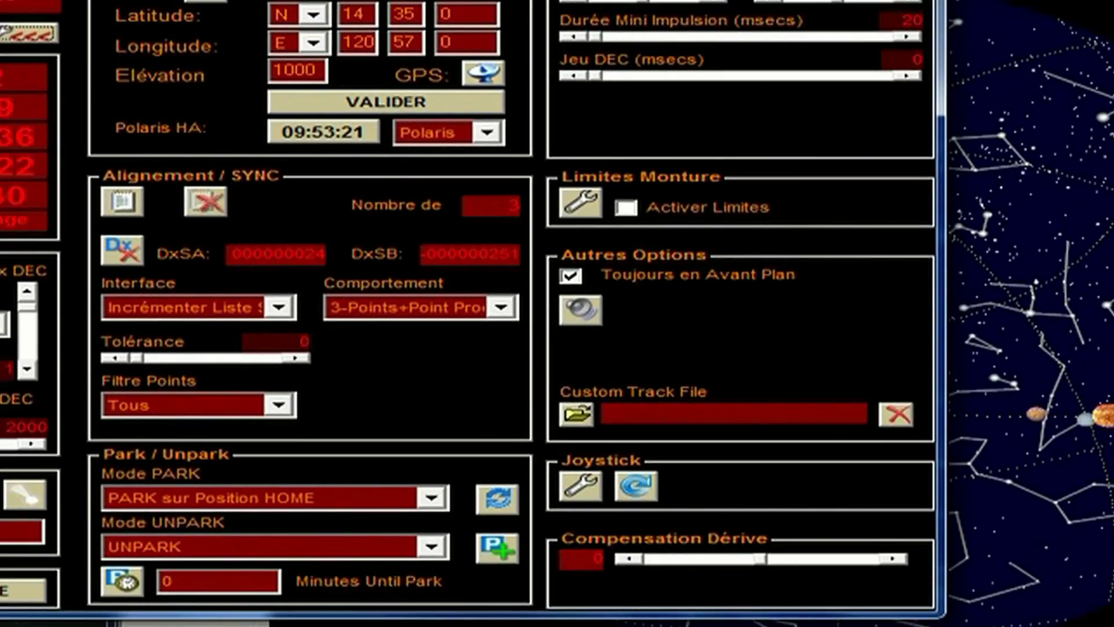
{"action": "left_click", "coordinate": [29, 33]}
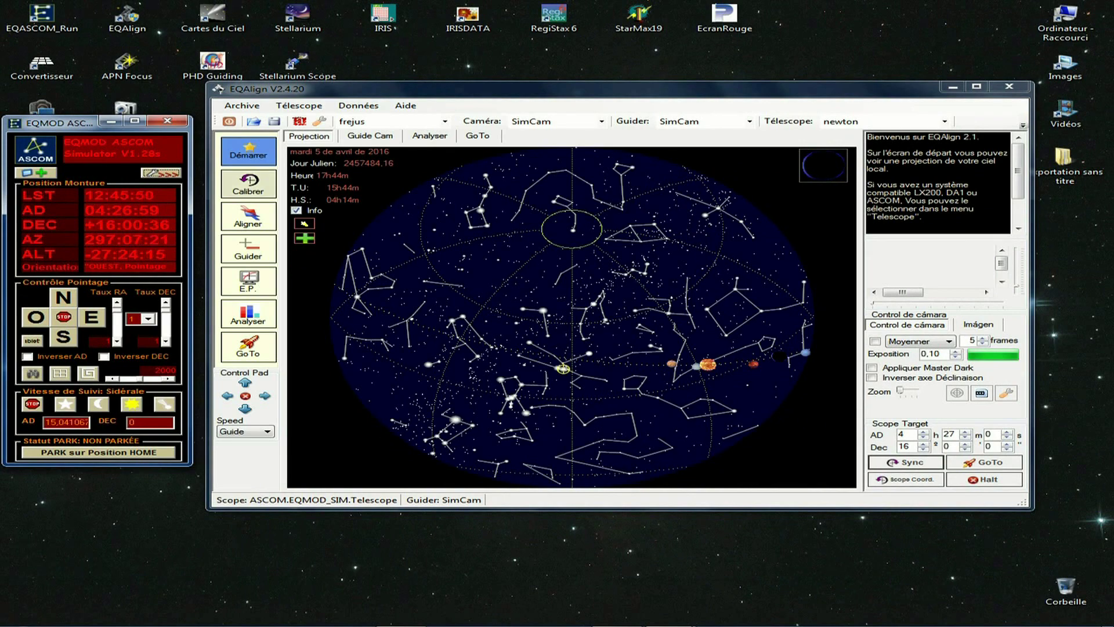
- Calibrate the guide camera by centring the bright star on the reticle and calculating the camera angle
{"action": "left_click", "coordinate": [248, 184]}
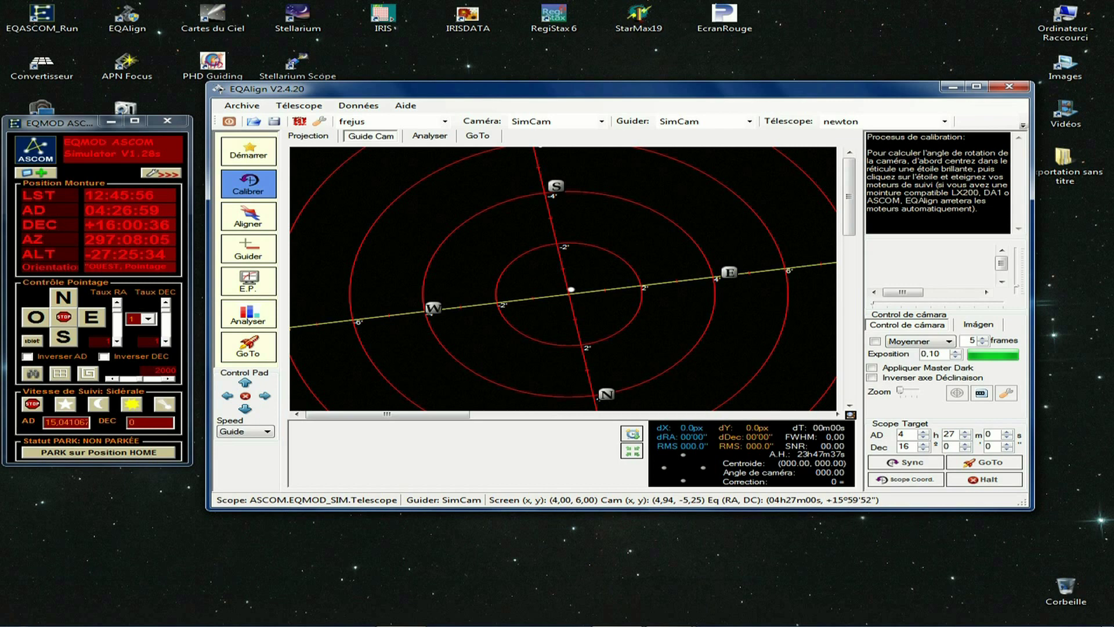
{"action": "left_click", "coordinate": [571, 289]}
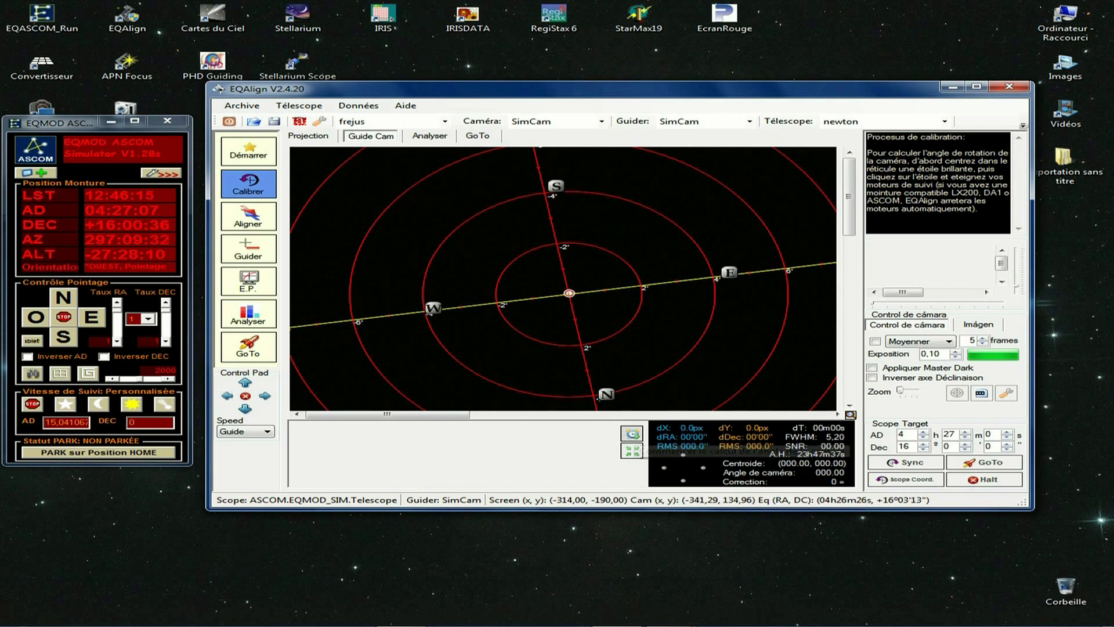
{"action": "left_click", "coordinate": [632, 434]}
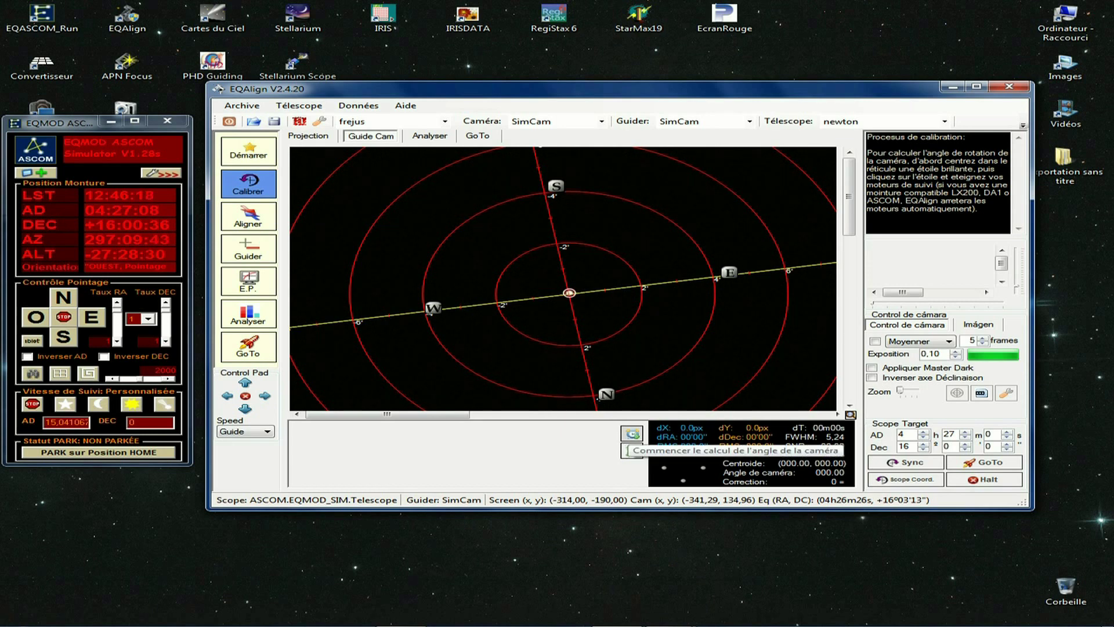
{"action": "left_click", "coordinate": [632, 432]}
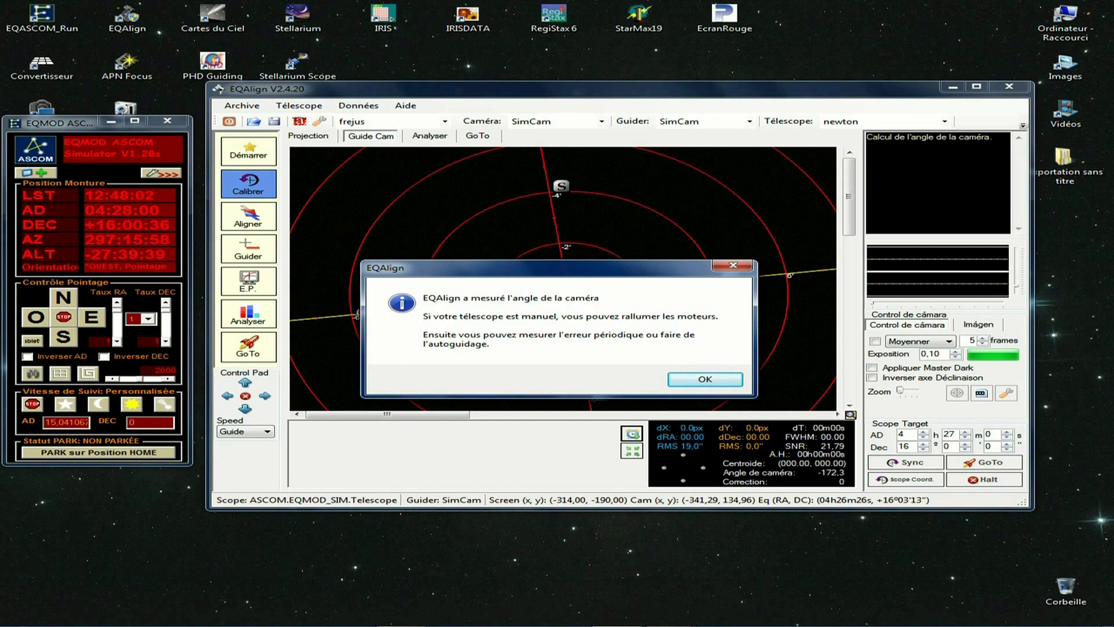
{"action": "key", "text": "Return"}
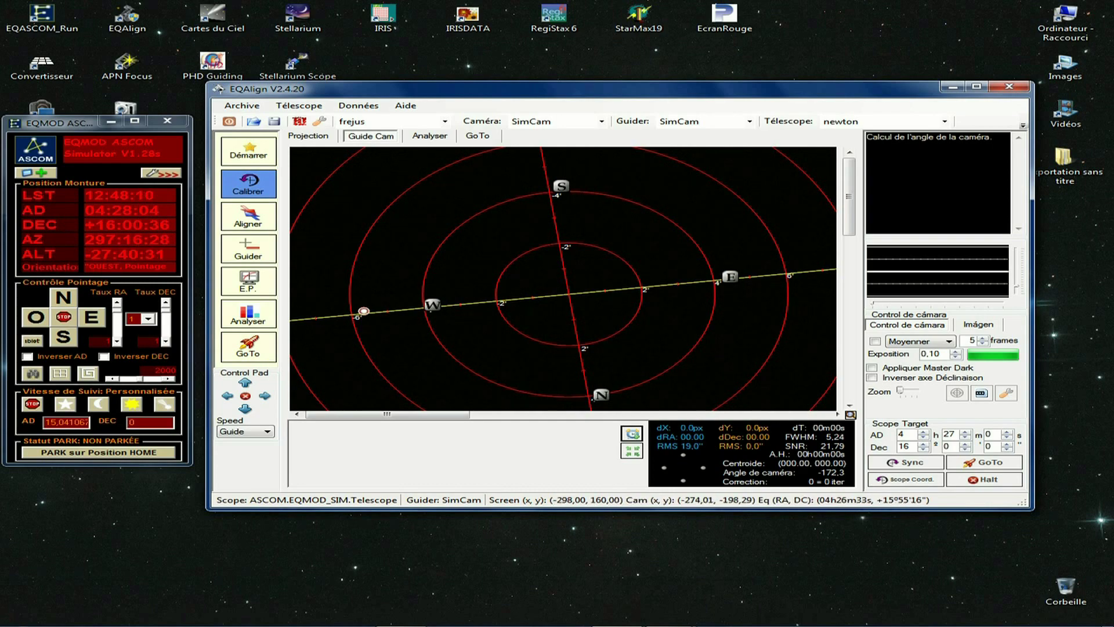
- Switch to the alignment process, keep the frejus observatory, and compare the sky projection with the guide camera view
{"action": "left_click", "coordinate": [255, 226]}
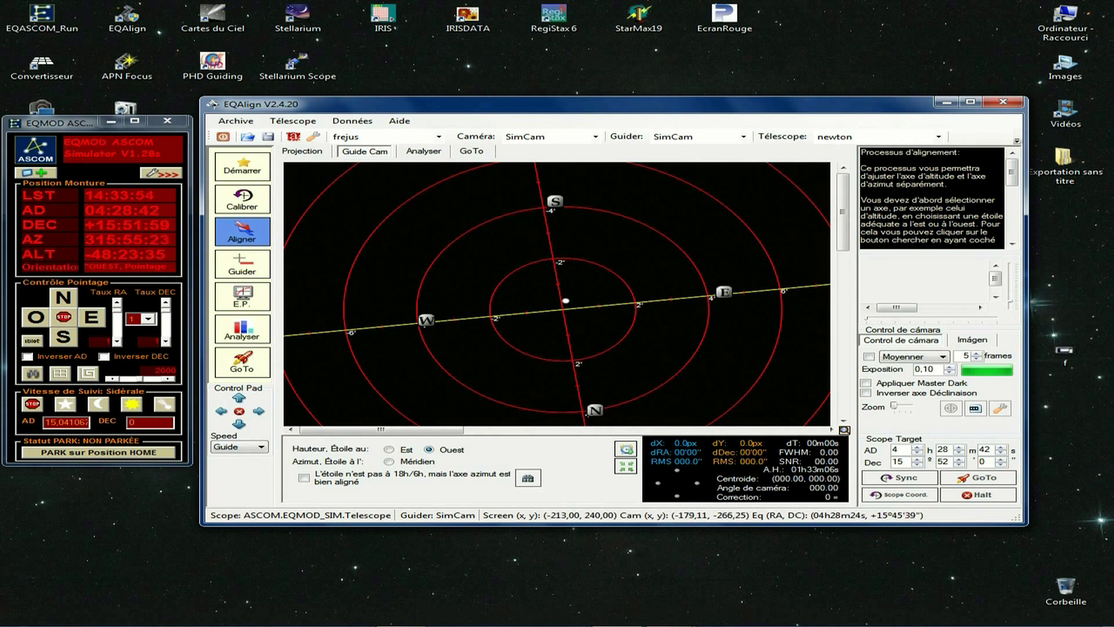
{"action": "left_click", "coordinate": [367, 137]}
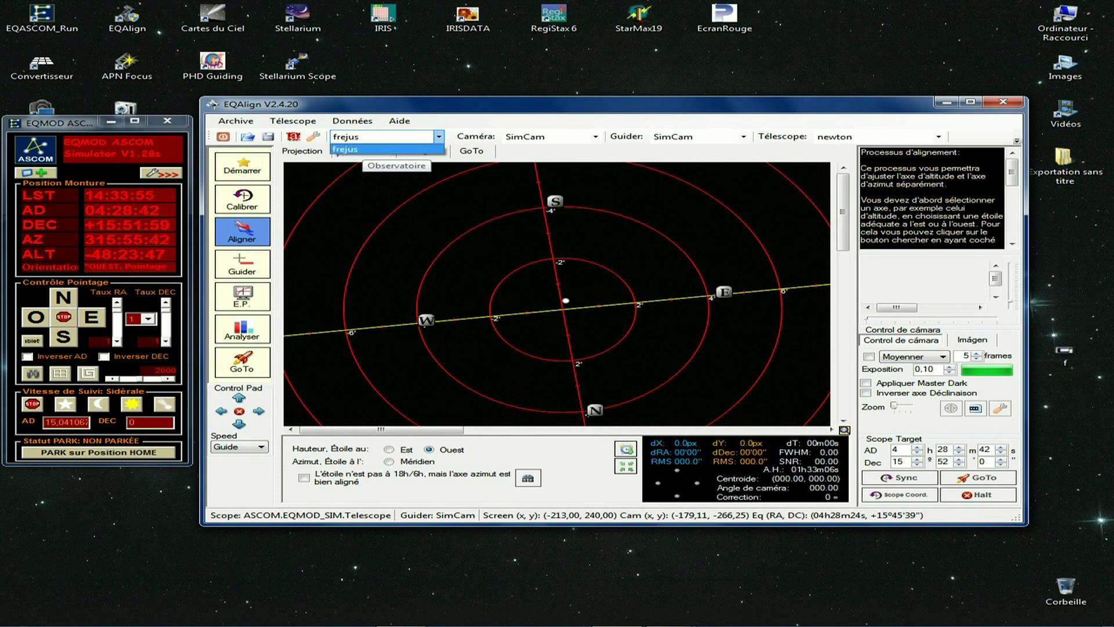
{"action": "left_click", "coordinate": [364, 138]}
{"action": "left_click", "coordinate": [364, 137]}
{"action": "left_click", "coordinate": [364, 138]}
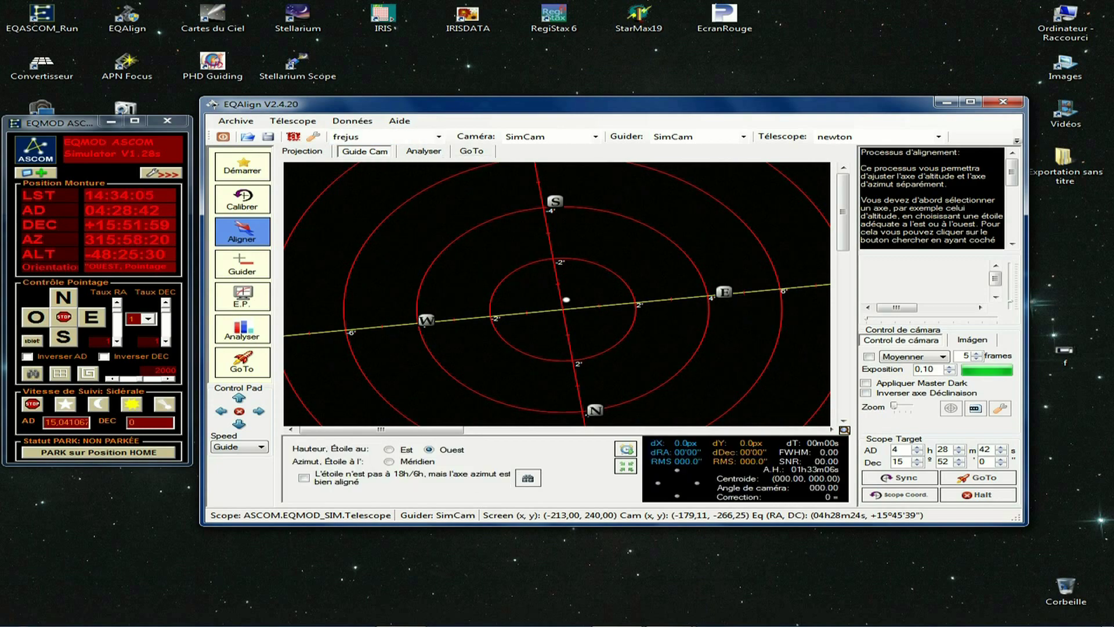
{"action": "left_click", "coordinate": [302, 151]}
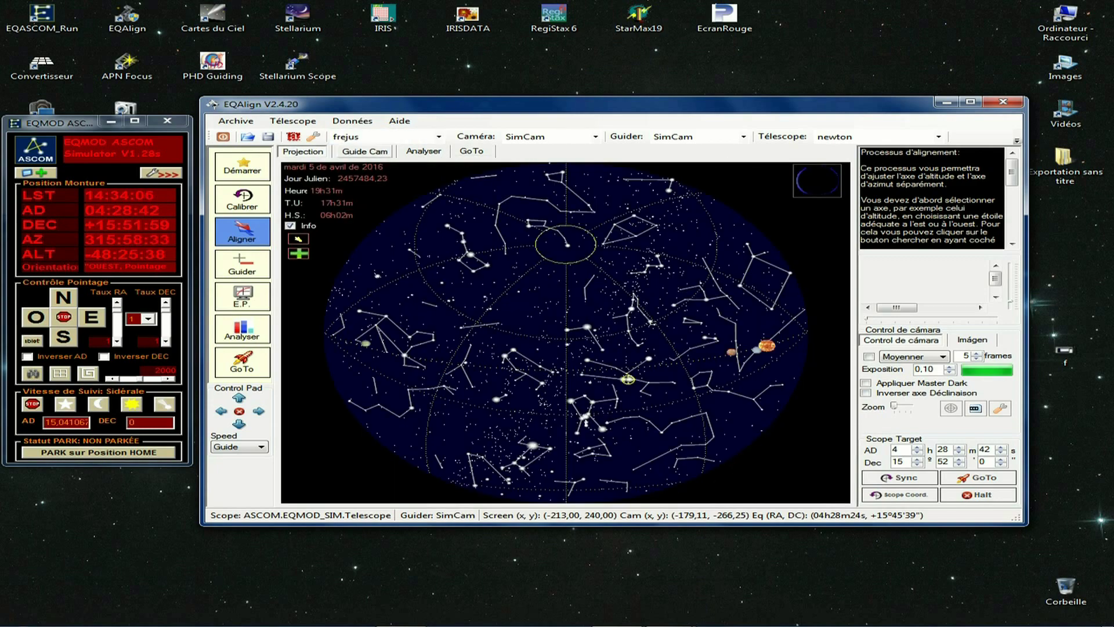
{"action": "left_click", "coordinate": [364, 151]}
{"action": "left_click", "coordinate": [303, 152]}
{"action": "left_click", "coordinate": [363, 151]}
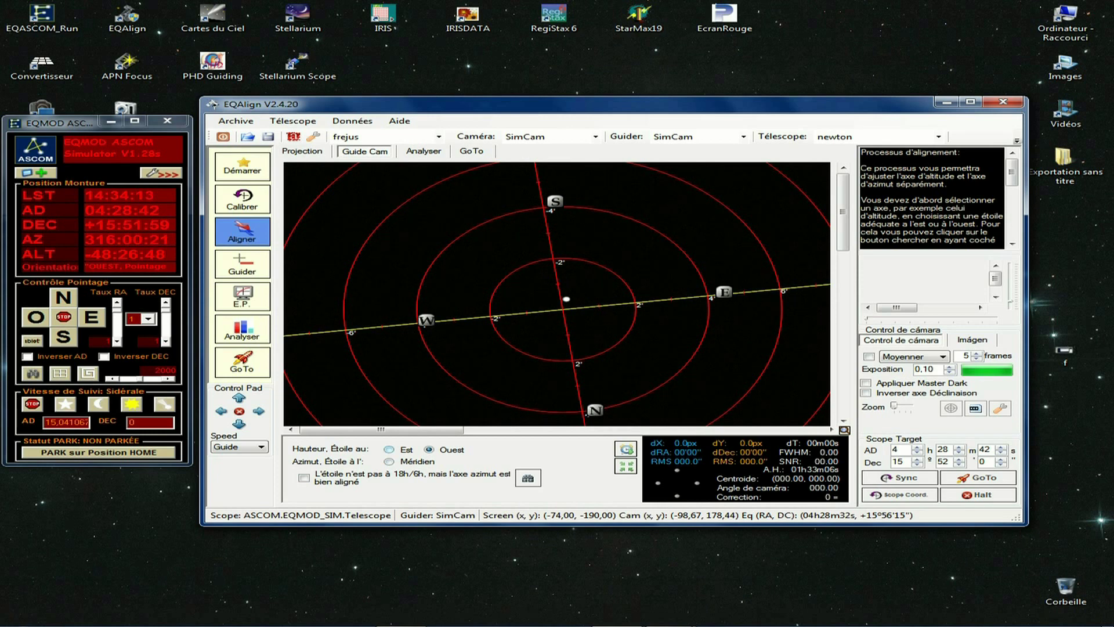
- Alternate the altitude-axis star side between Est and Ouest, leaving it set to Est
{"action": "left_click", "coordinate": [389, 449]}
{"action": "left_click", "coordinate": [429, 450]}
{"action": "left_click", "coordinate": [389, 450]}
{"action": "left_click", "coordinate": [429, 450]}
{"action": "left_click", "coordinate": [389, 449]}
{"action": "left_click", "coordinate": [429, 450]}
{"action": "left_click", "coordinate": [389, 449]}
{"action": "left_click", "coordinate": [428, 449]}
{"action": "left_click", "coordinate": [389, 449]}
{"action": "left_click", "coordinate": [428, 449]}
{"action": "left_click", "coordinate": [389, 449]}
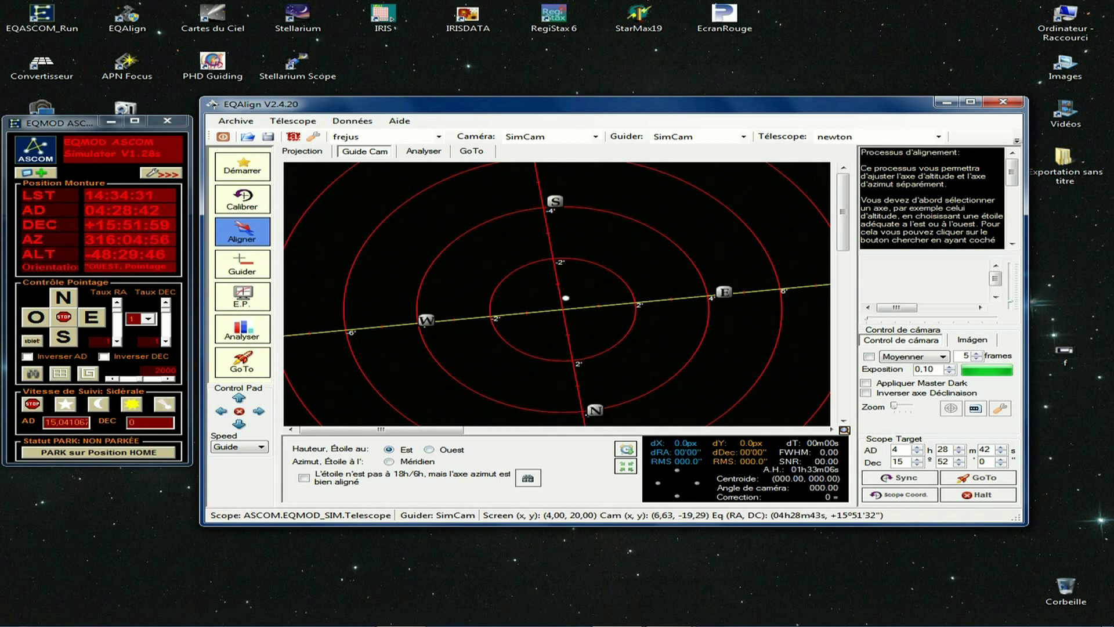
- Centre the star on the guide camera reticle and show the recommended zone for an eastern altitude star on the sky projection
{"action": "left_click", "coordinate": [566, 298]}
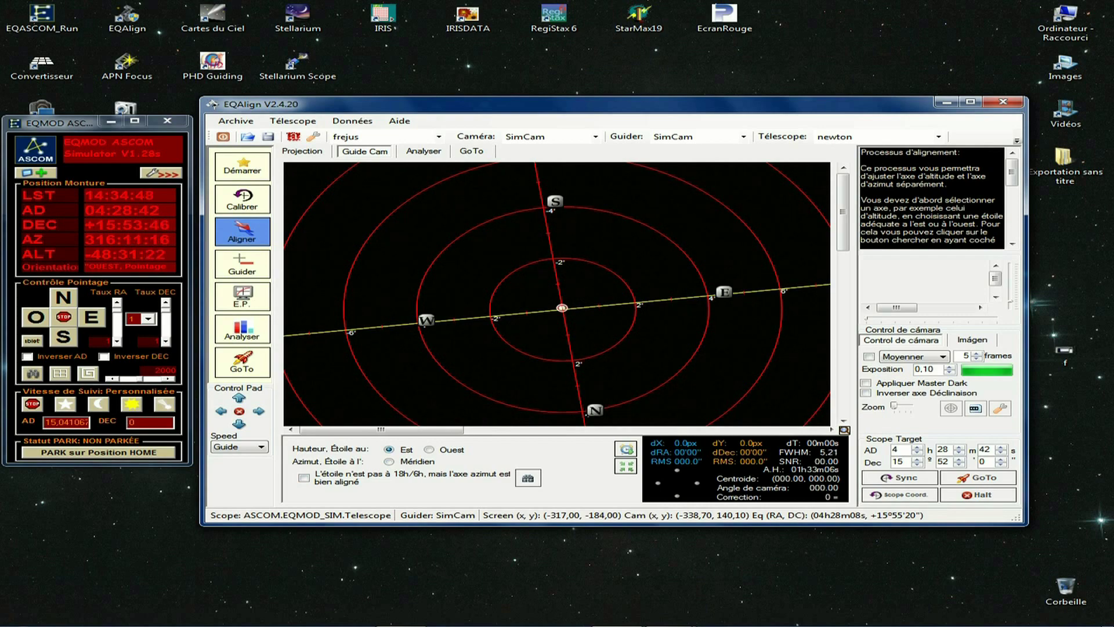
{"action": "left_click", "coordinate": [528, 478]}
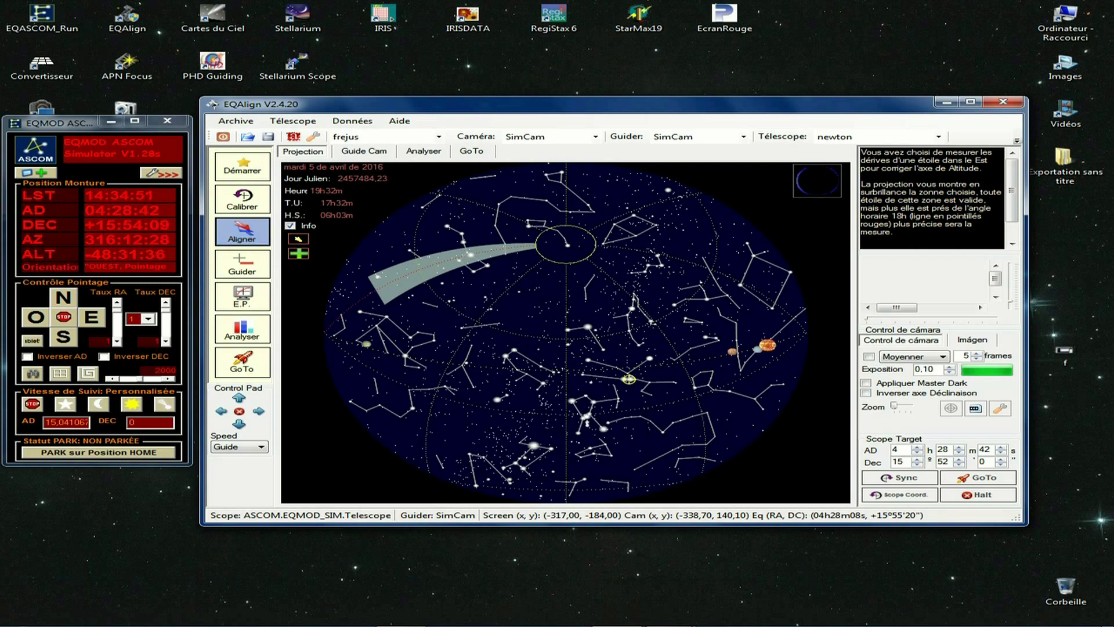
{"action": "left_click", "coordinate": [243, 232]}
{"action": "left_click", "coordinate": [303, 151]}
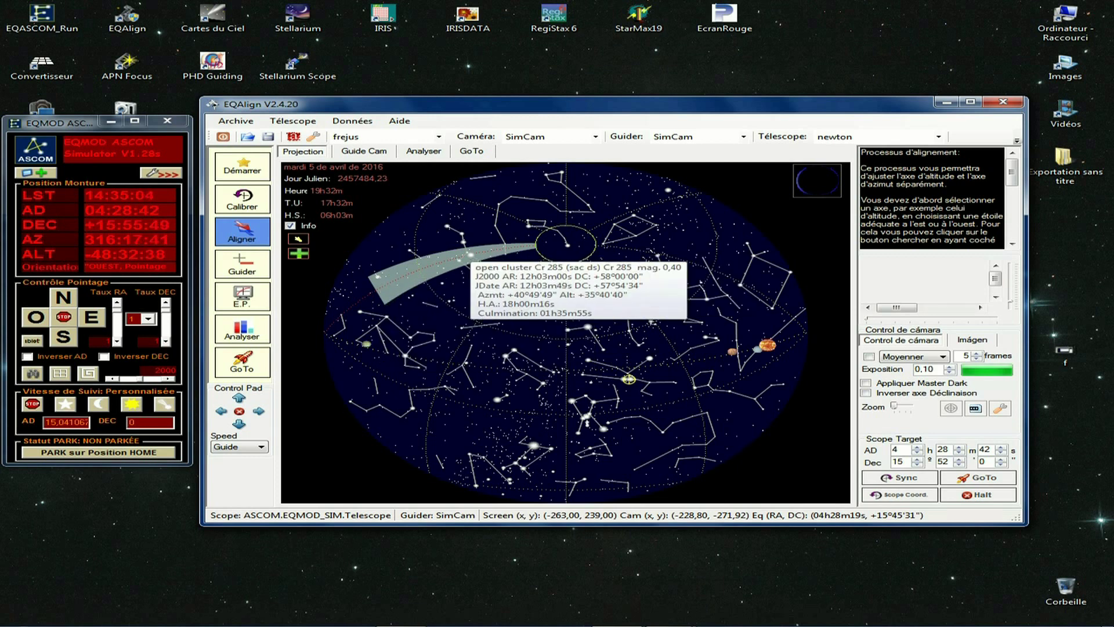
- Target the star at AD 12h 3m, Dec 58° inside the highlighted eastern zone and slew the scope to it
{"action": "double_click", "coordinate": [471, 255]}
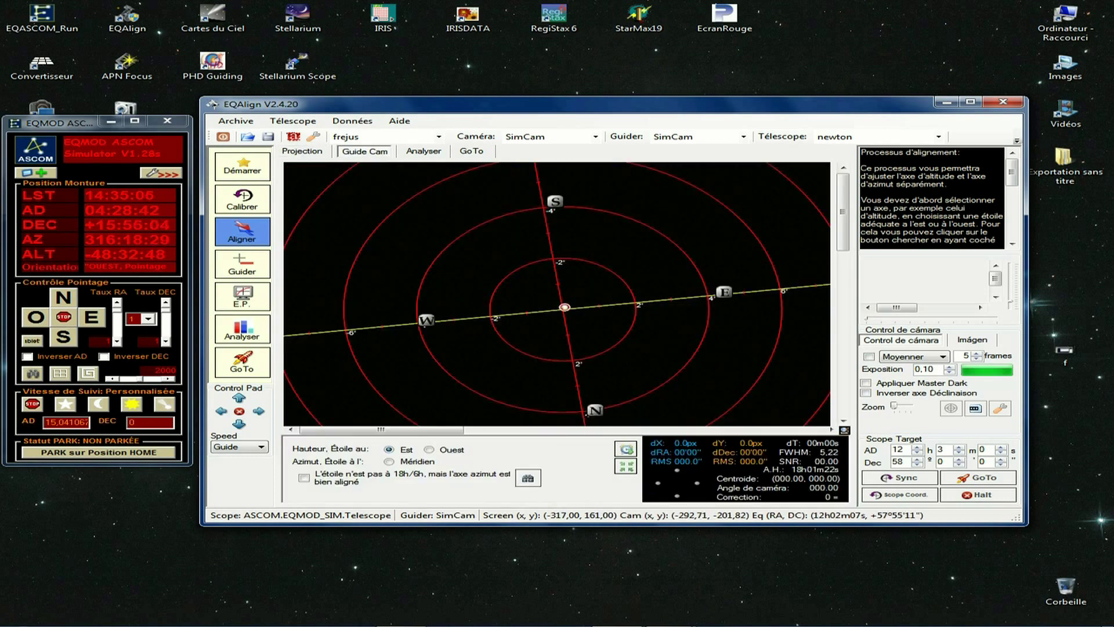
{"action": "left_click", "coordinate": [303, 151]}
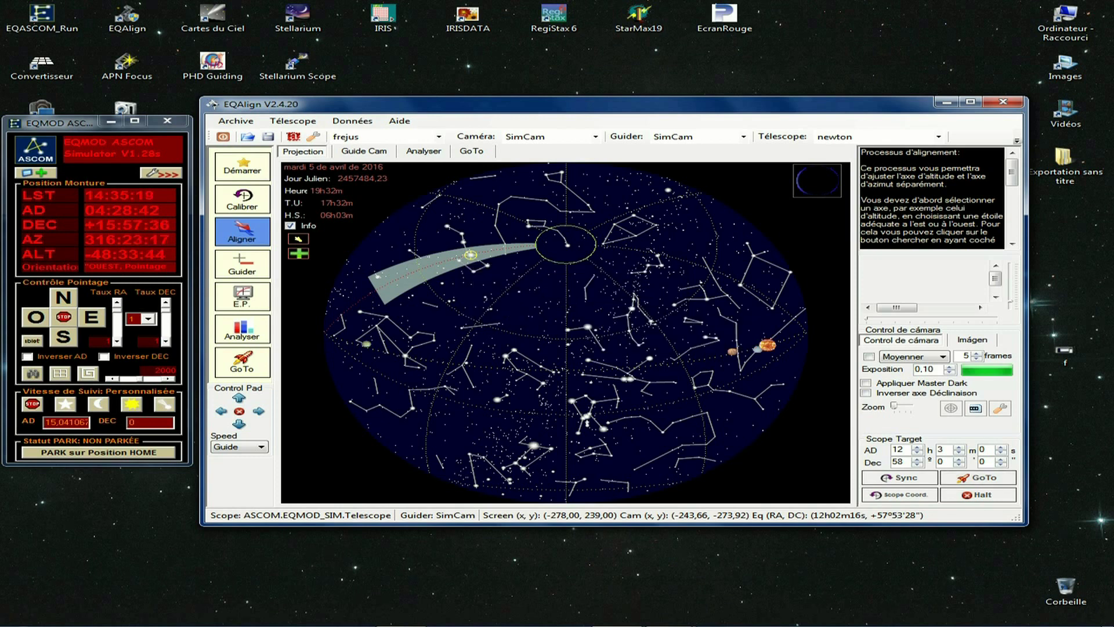
{"action": "left_click", "coordinate": [978, 477]}
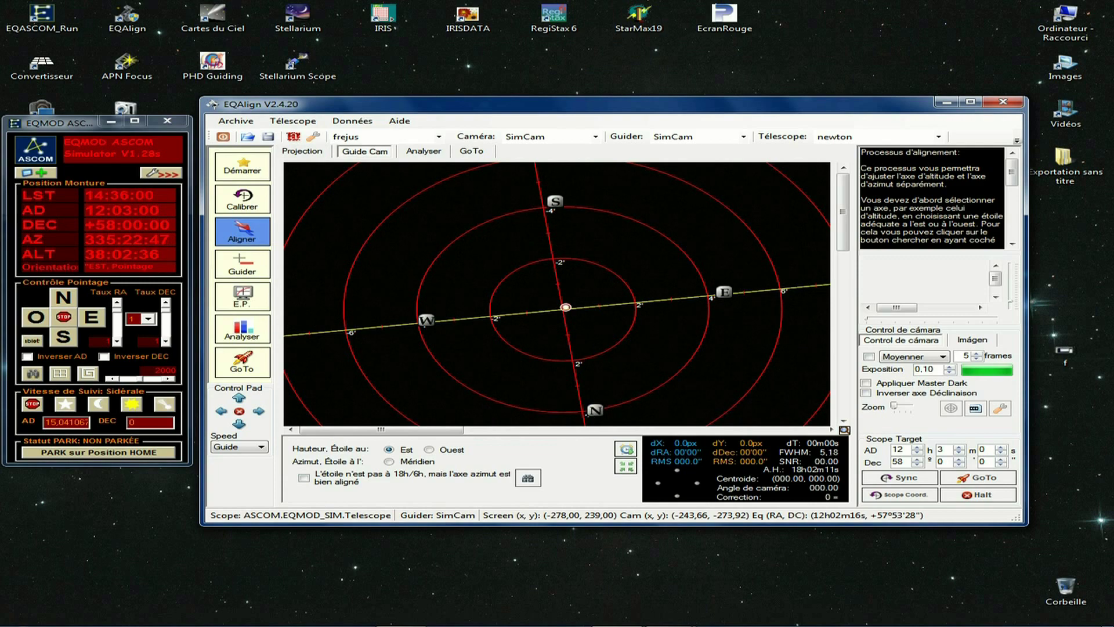
- Check the scope's position on the sky projection, and start the drift measurement on the star in the guide camera view
{"action": "left_click", "coordinate": [302, 152]}
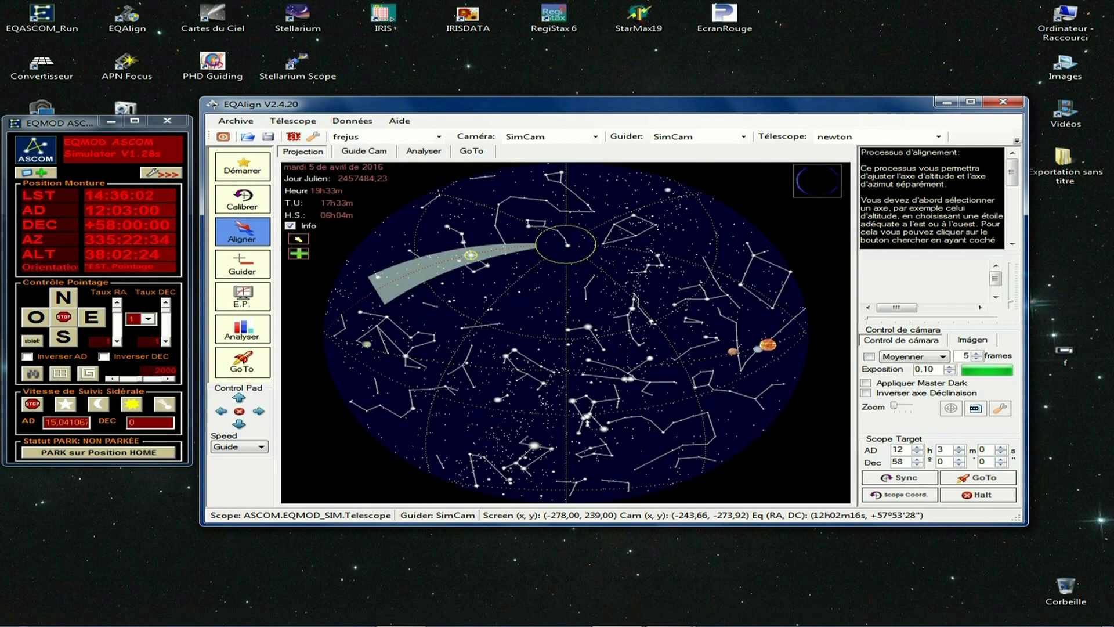
{"action": "left_click", "coordinate": [364, 151]}
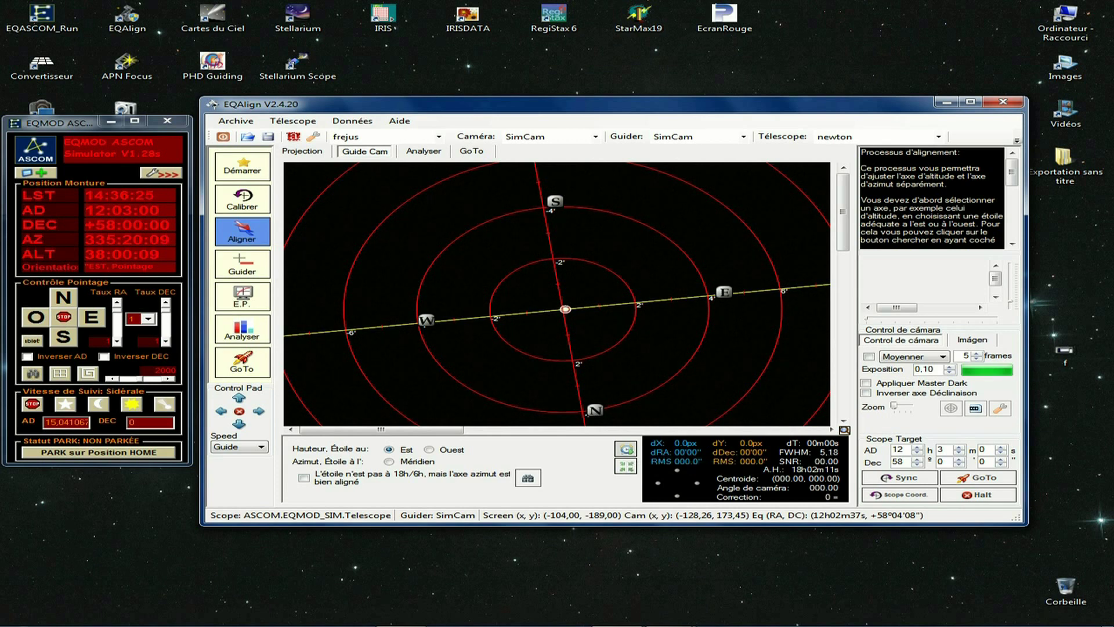
{"action": "left_click", "coordinate": [625, 449]}
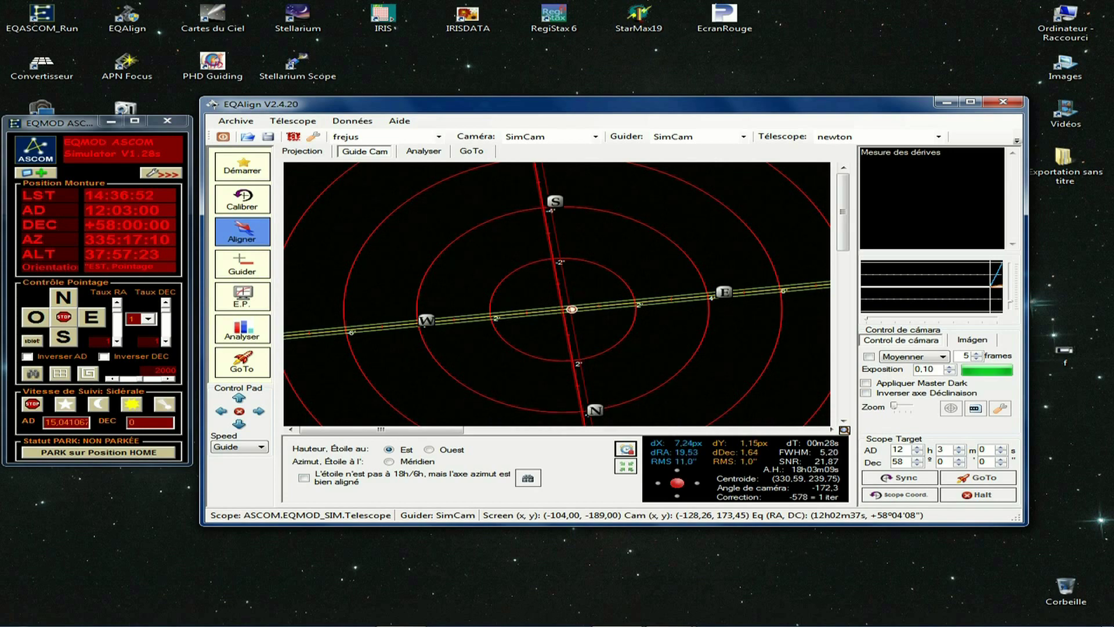
- Stop the drift measurement and return the star to the starting point of the corrections on the red circle
{"action": "left_click", "coordinate": [626, 449]}
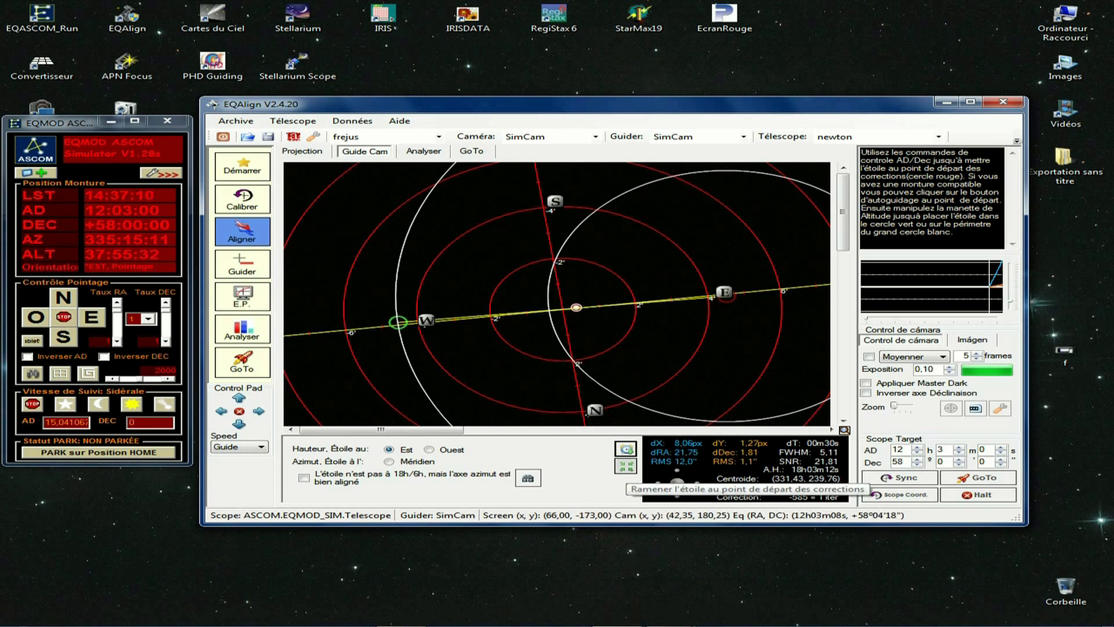
{"action": "left_click", "coordinate": [626, 466]}
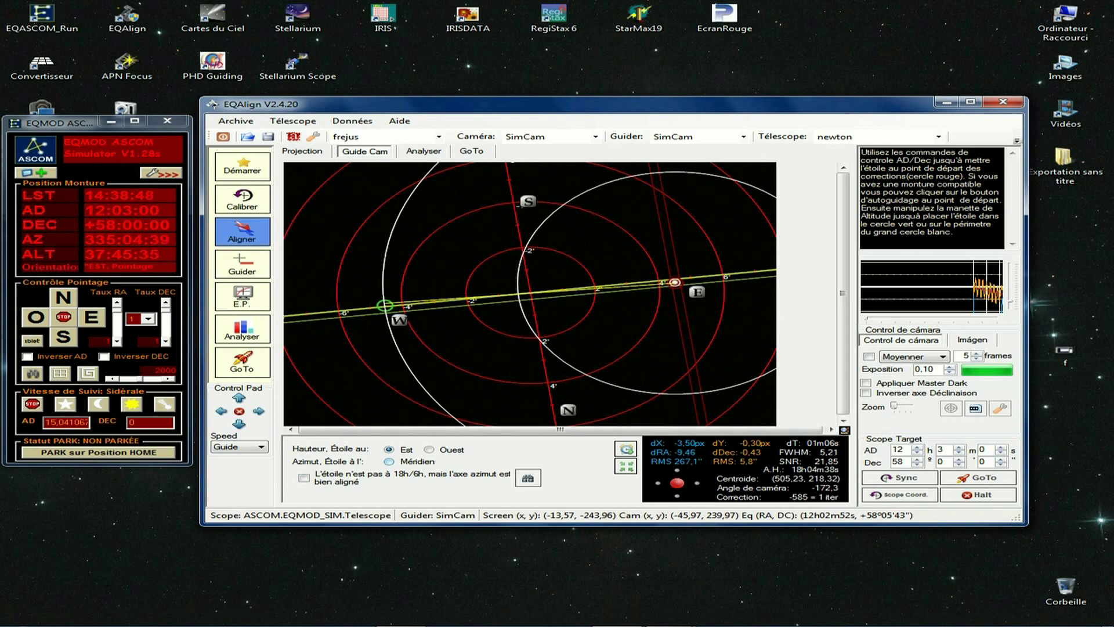
- Alternate the alignment star choice between Méridien and Est, leaving it set to Méridien for the azimuth axis
{"action": "left_click", "coordinate": [390, 462]}
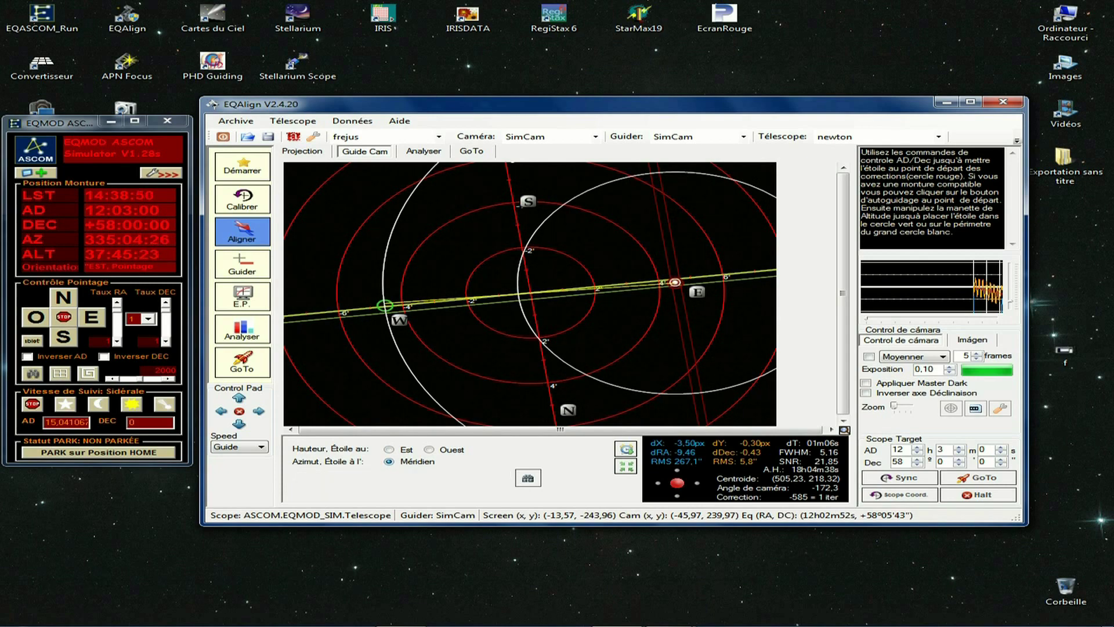
{"action": "left_click", "coordinate": [390, 449]}
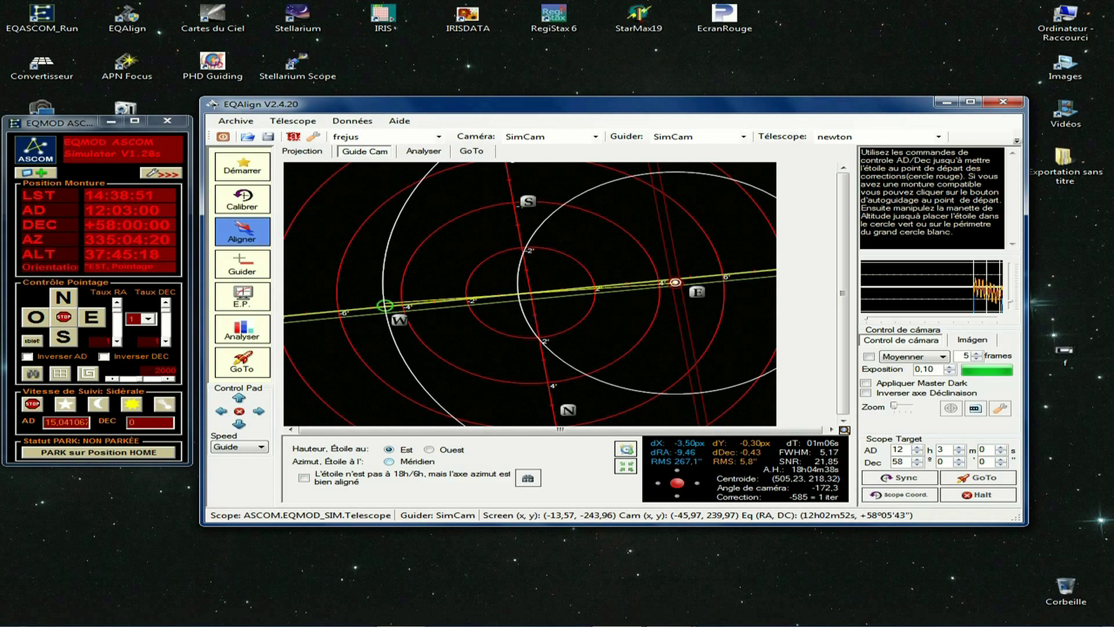
{"action": "left_click", "coordinate": [388, 461]}
{"action": "left_click", "coordinate": [388, 449]}
{"action": "left_click", "coordinate": [389, 461]}
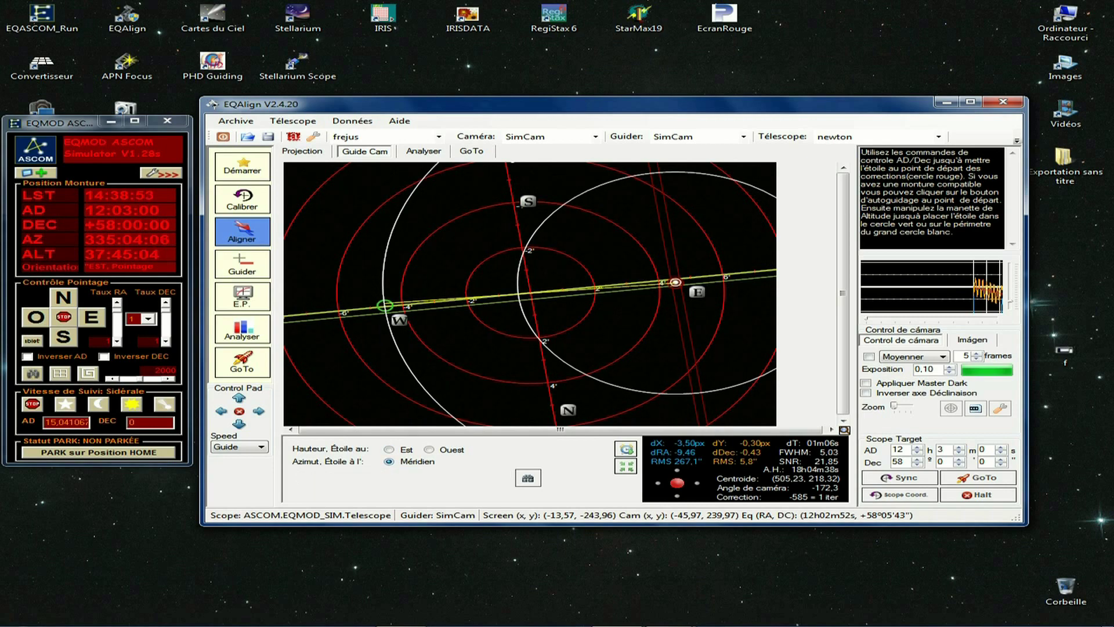
{"action": "left_click", "coordinate": [388, 449]}
{"action": "left_click", "coordinate": [389, 462]}
{"action": "left_click", "coordinate": [389, 449]}
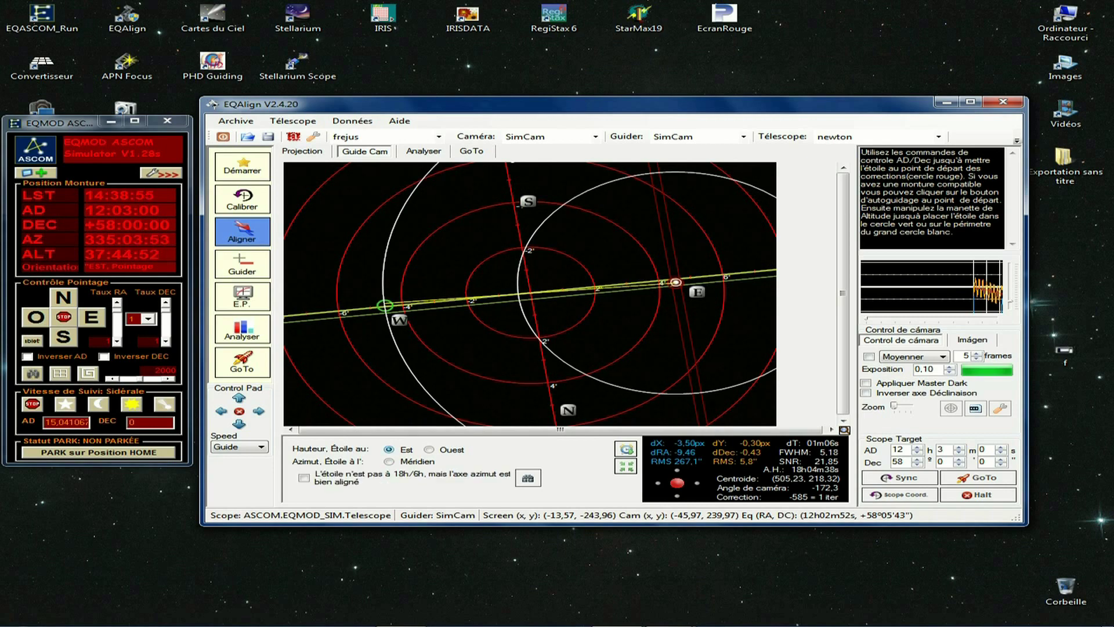
{"action": "left_click", "coordinate": [389, 462]}
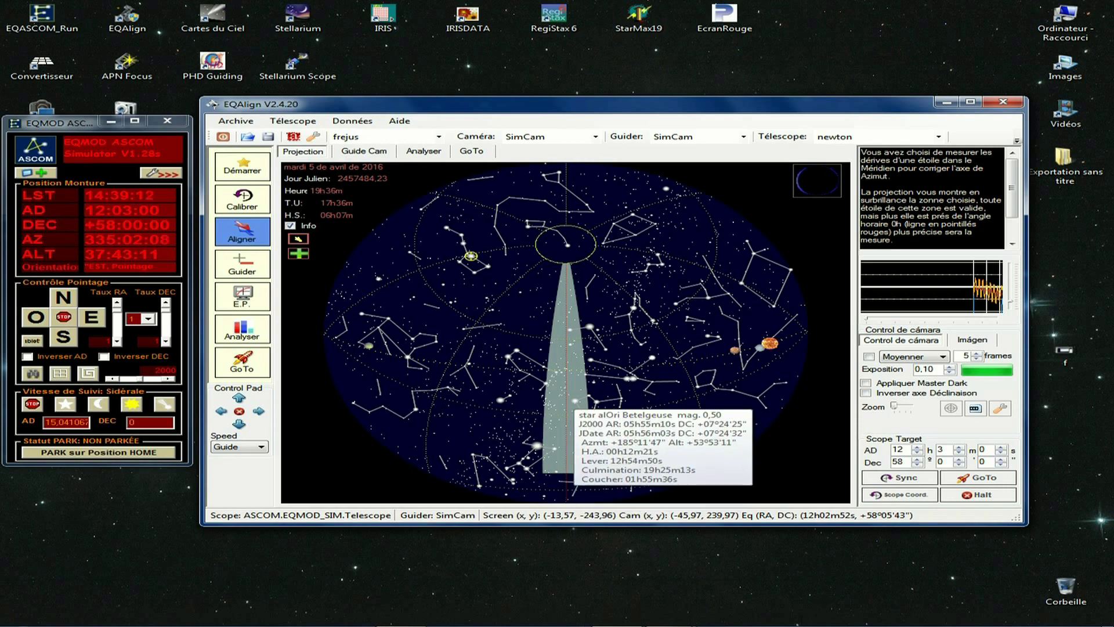
- Target Betelgeuse in the highlighted meridian zone, slew the scope to it, and check the guide camera and sky projection
{"action": "left_click", "coordinate": [575, 401]}
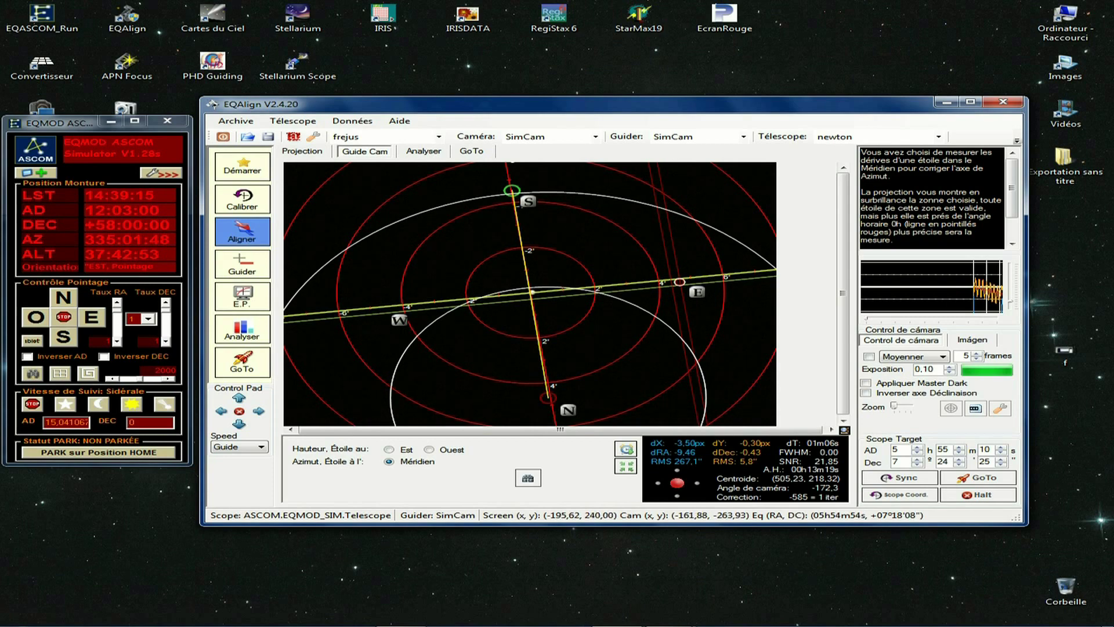
{"action": "left_click", "coordinate": [302, 151]}
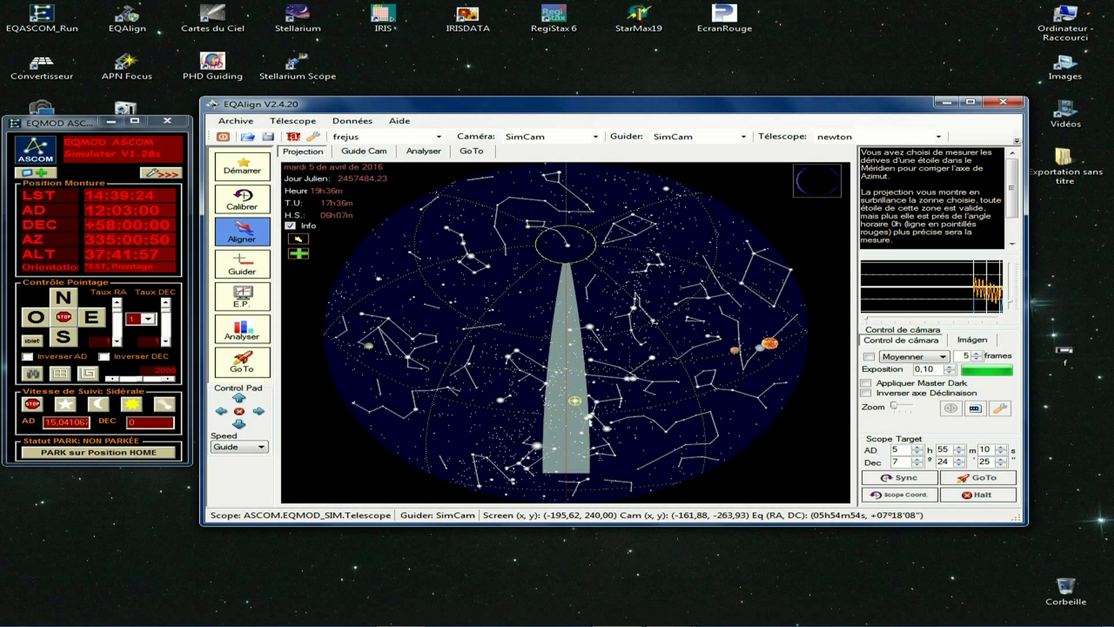
{"action": "left_click", "coordinate": [978, 477]}
{"action": "left_click", "coordinate": [365, 151]}
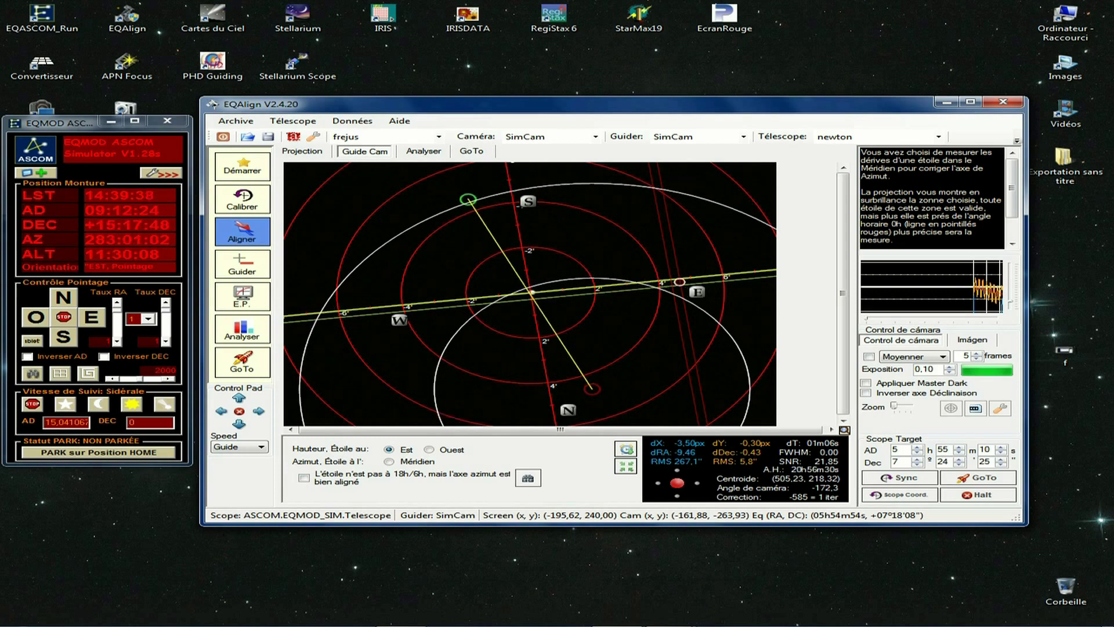
{"action": "left_click", "coordinate": [303, 151]}
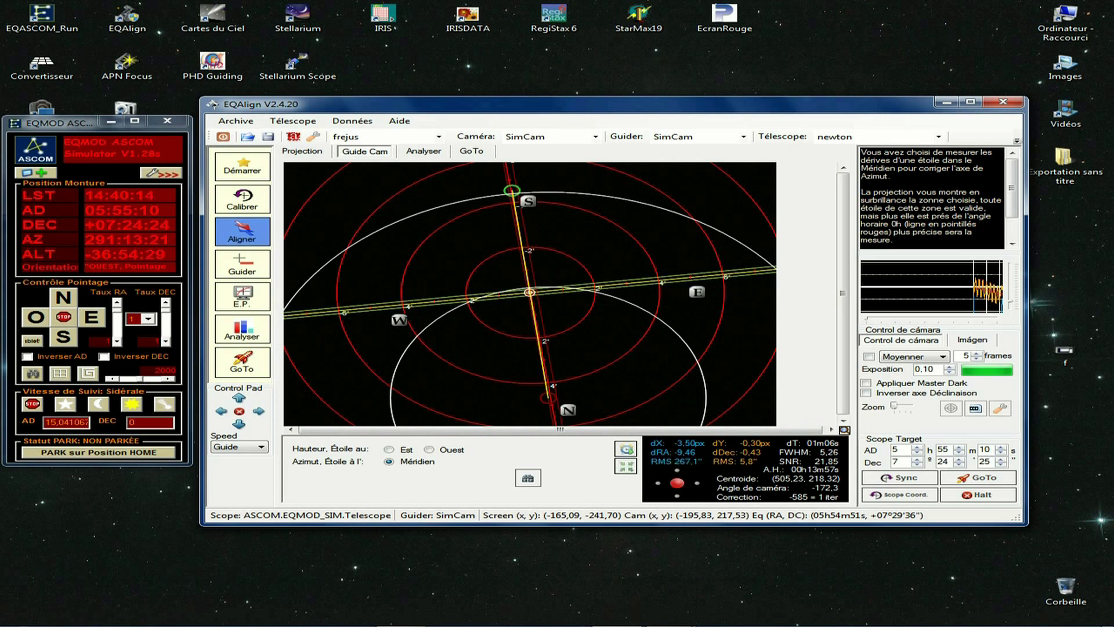
- Run a drift measurement on the centred star and stop it after changing the star choice to Est
{"action": "left_click", "coordinate": [625, 449]}
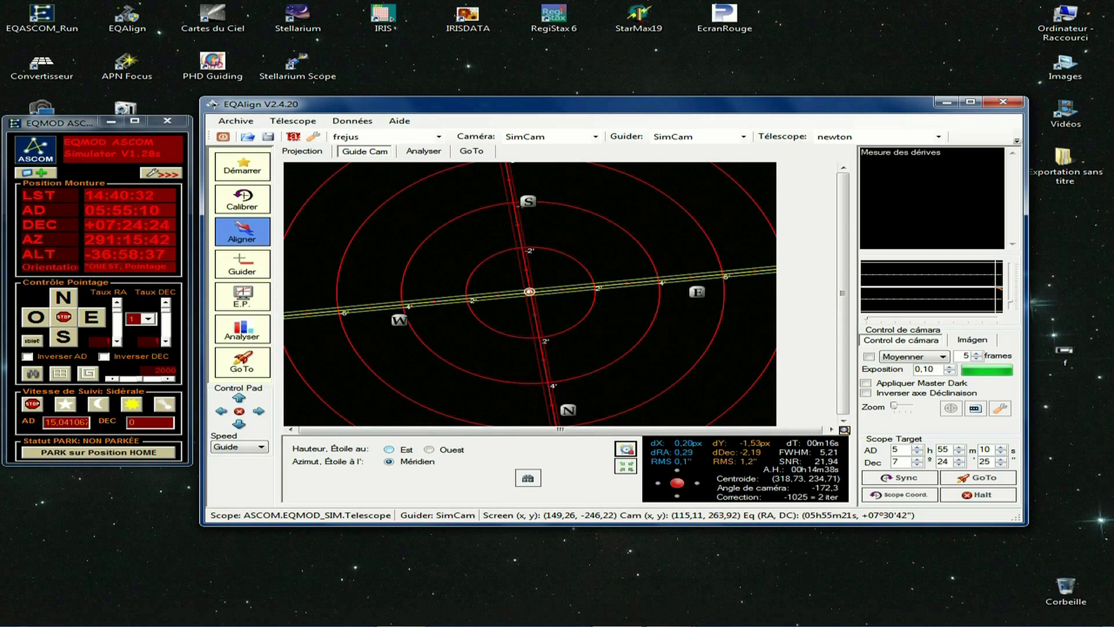
{"action": "left_click", "coordinate": [389, 450]}
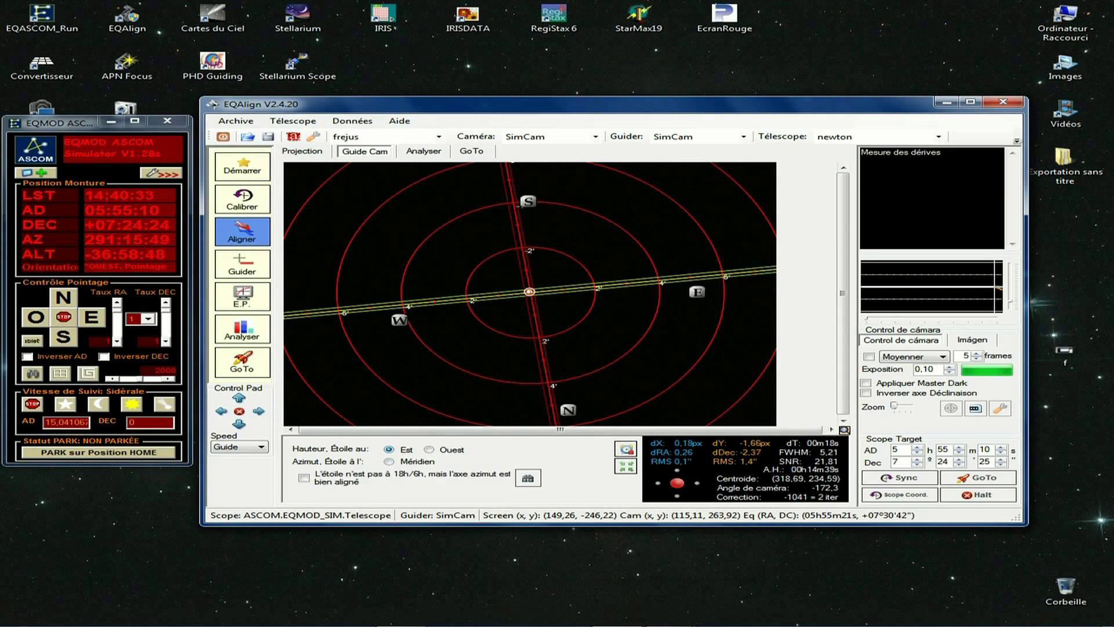
{"action": "left_click", "coordinate": [626, 449]}
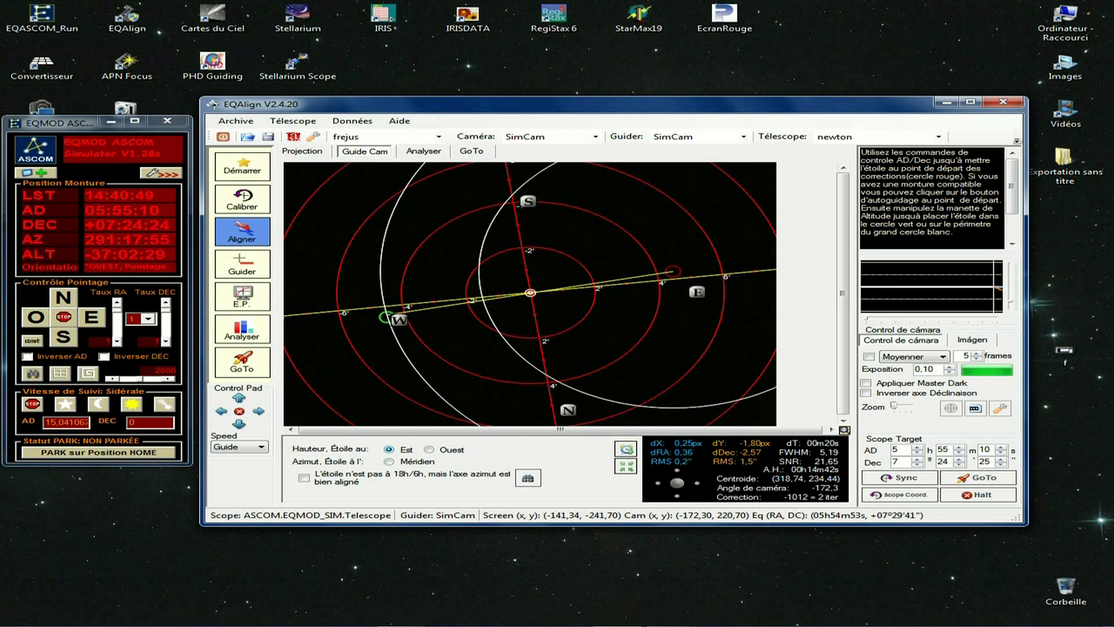
- Set the altitude-axis star to Ouest and target AD 0h 8m 23s, Dec 29° 5′ 26″ in the highlighted western zone
{"action": "left_click", "coordinate": [429, 450]}
{"action": "left_click", "coordinate": [389, 450]}
{"action": "left_click", "coordinate": [429, 449]}
{"action": "left_click", "coordinate": [528, 477]}
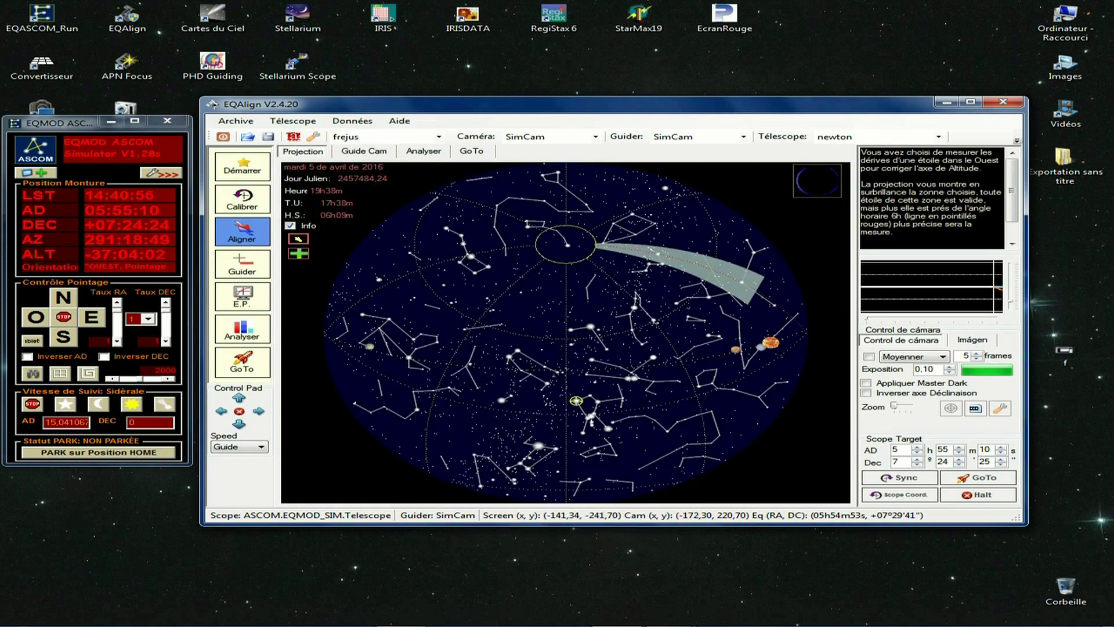
{"action": "left_click", "coordinate": [364, 152]}
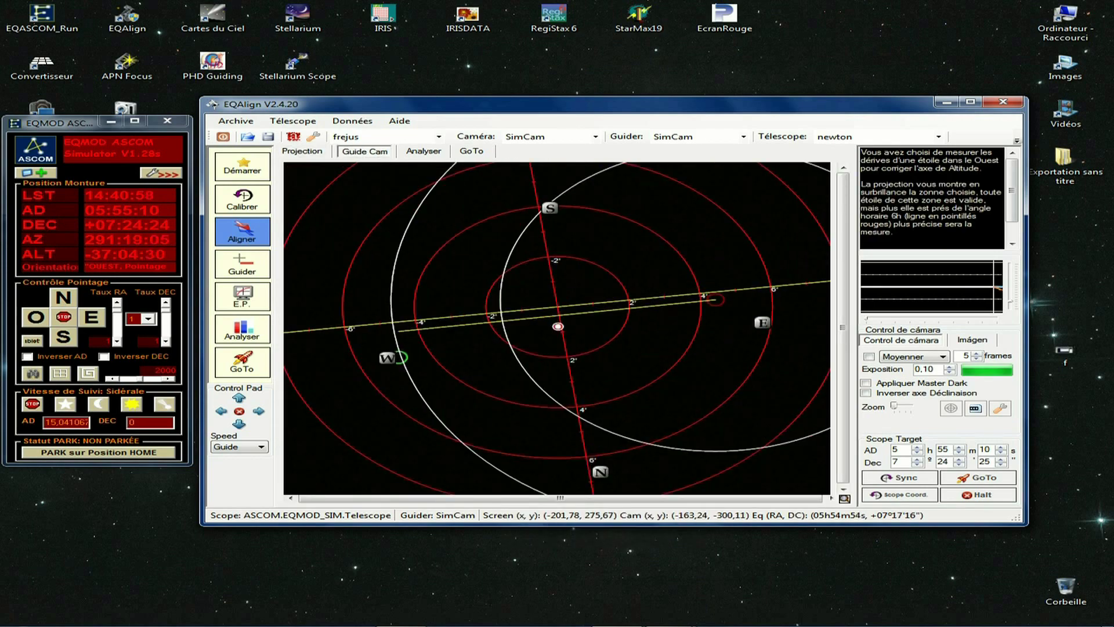
{"action": "left_click", "coordinate": [303, 152]}
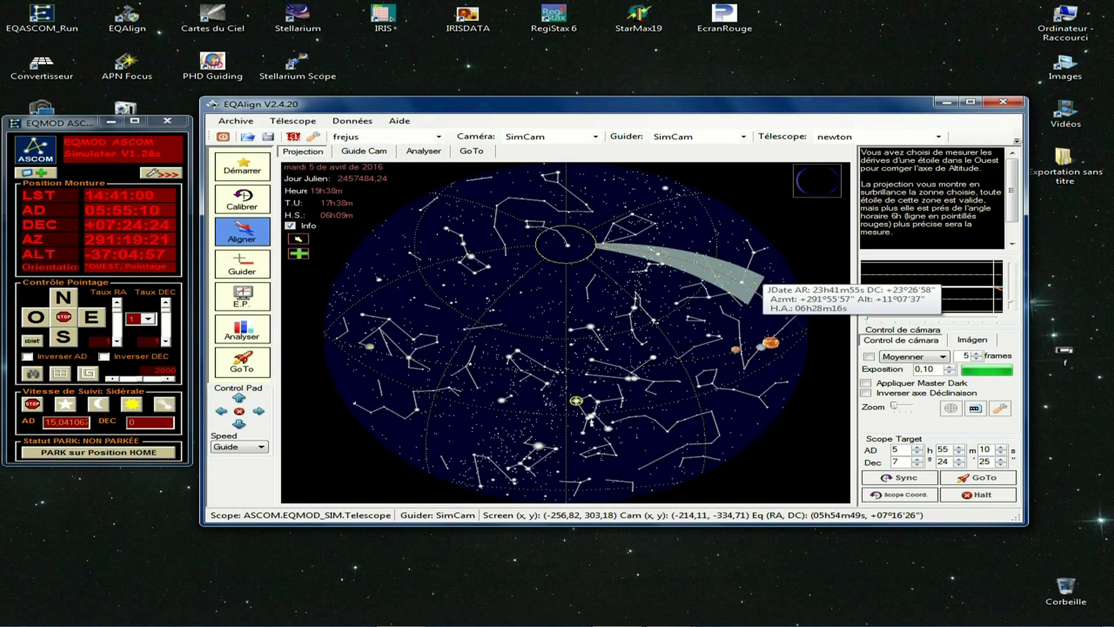
{"action": "left_click", "coordinate": [742, 282]}
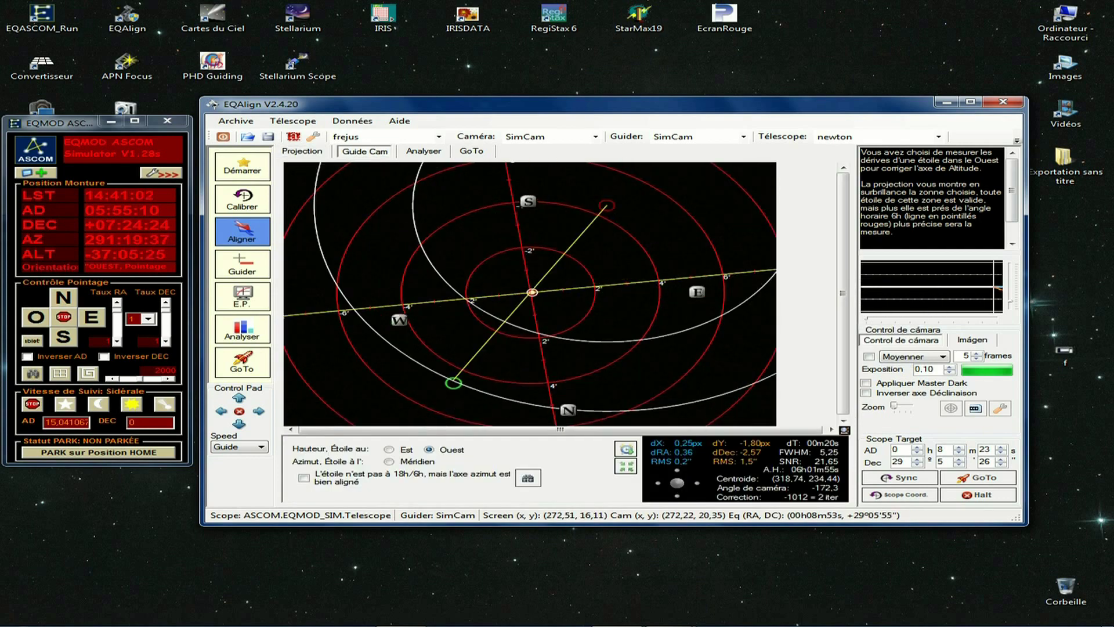
- Set the altitude-axis star to Est, show its recommended zone on the sky projection, and close EQAlign
{"action": "left_click", "coordinate": [390, 449]}
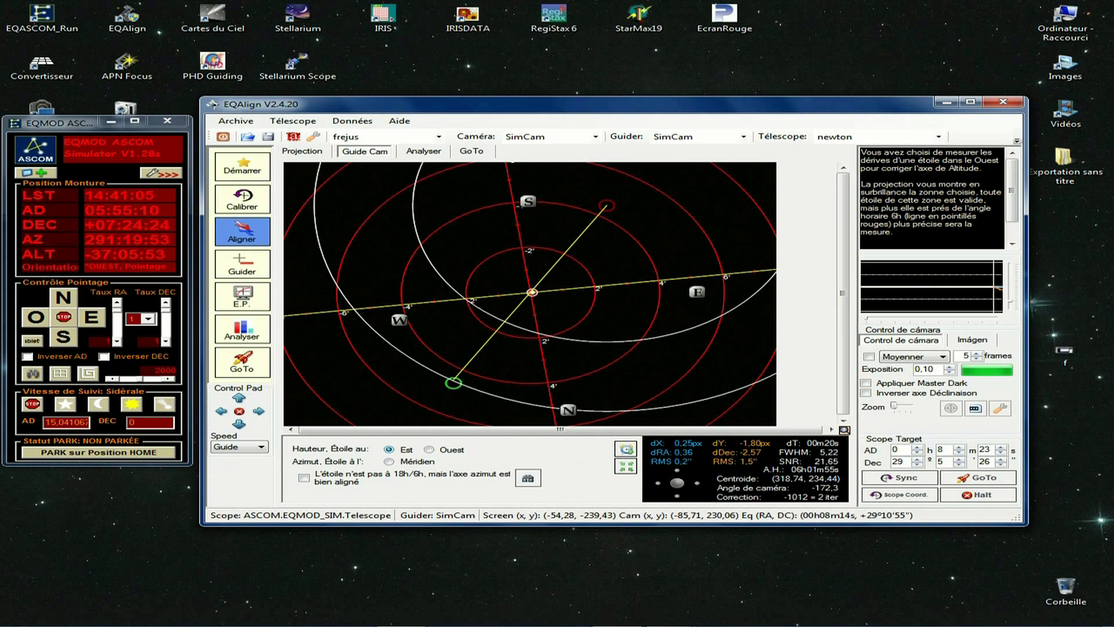
{"action": "left_click", "coordinate": [528, 477]}
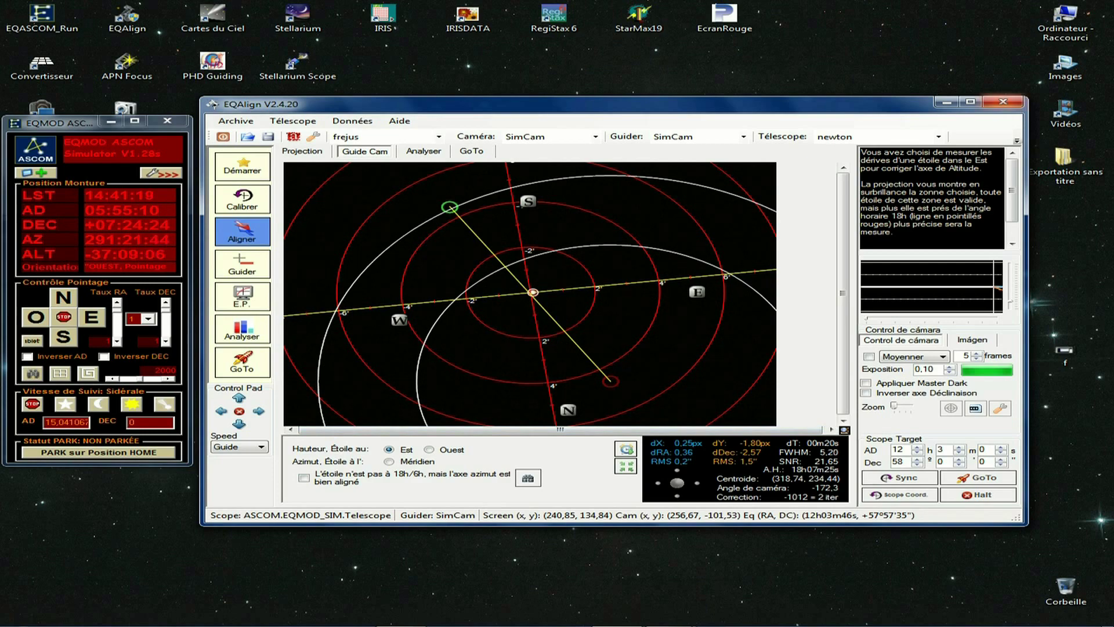
{"action": "left_click", "coordinate": [1003, 102]}
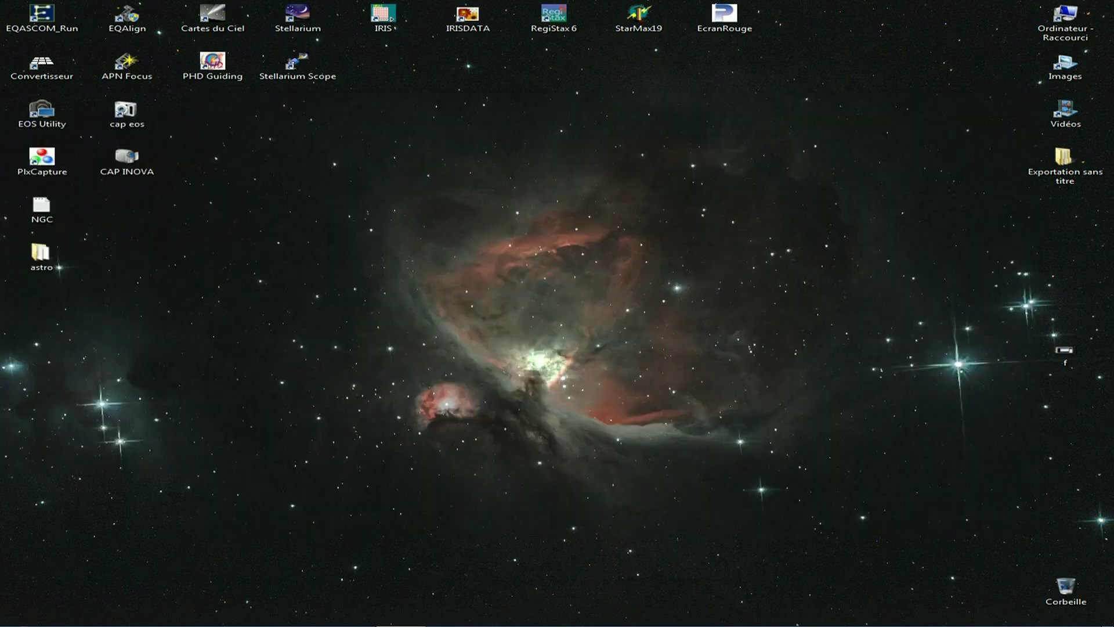